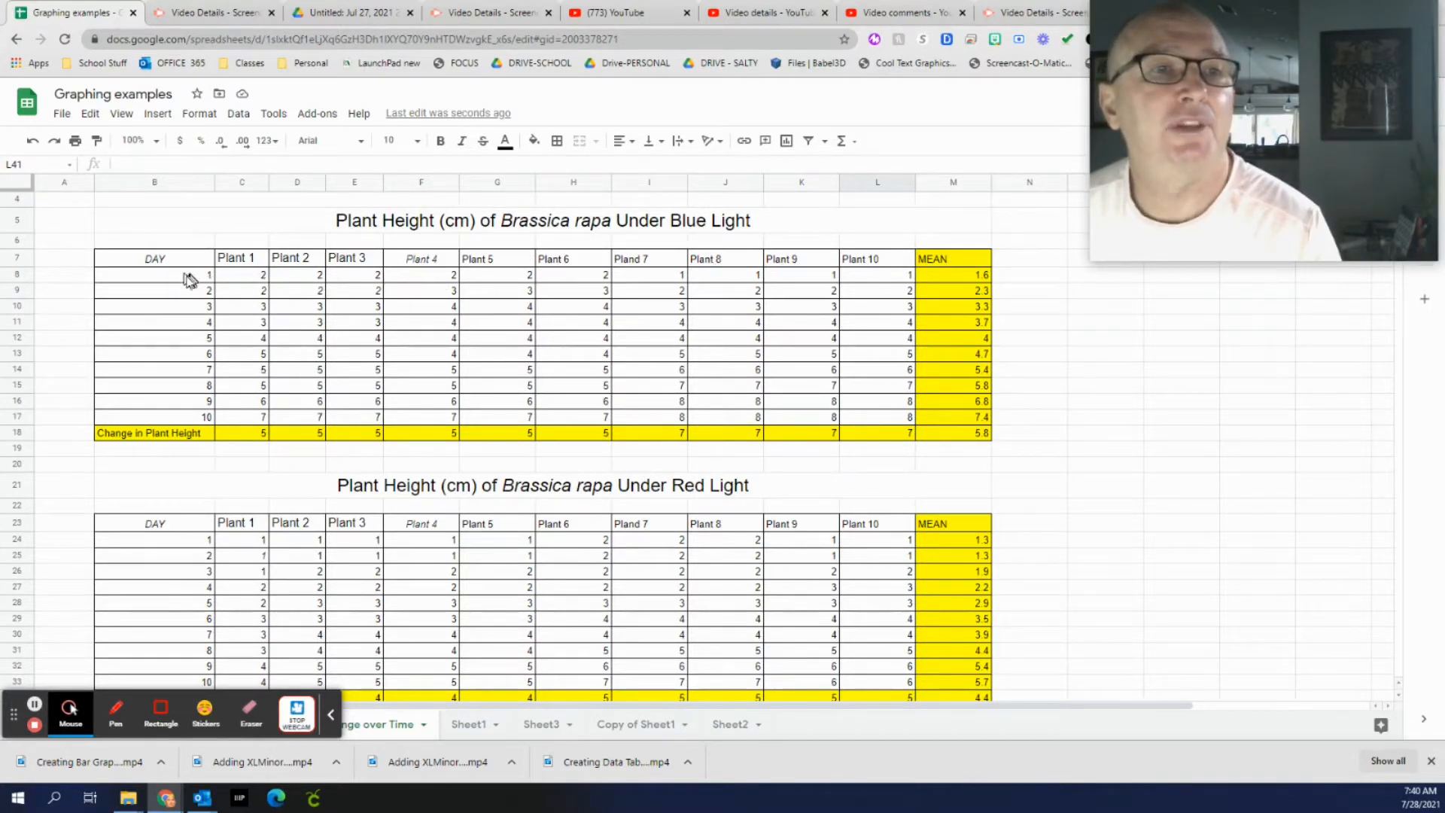
- Clear the day 1 mean in cell M8 of the Blue Light table and recalculate it as the AVERAGE of C8:L8
click(973, 280)
key(Delete)
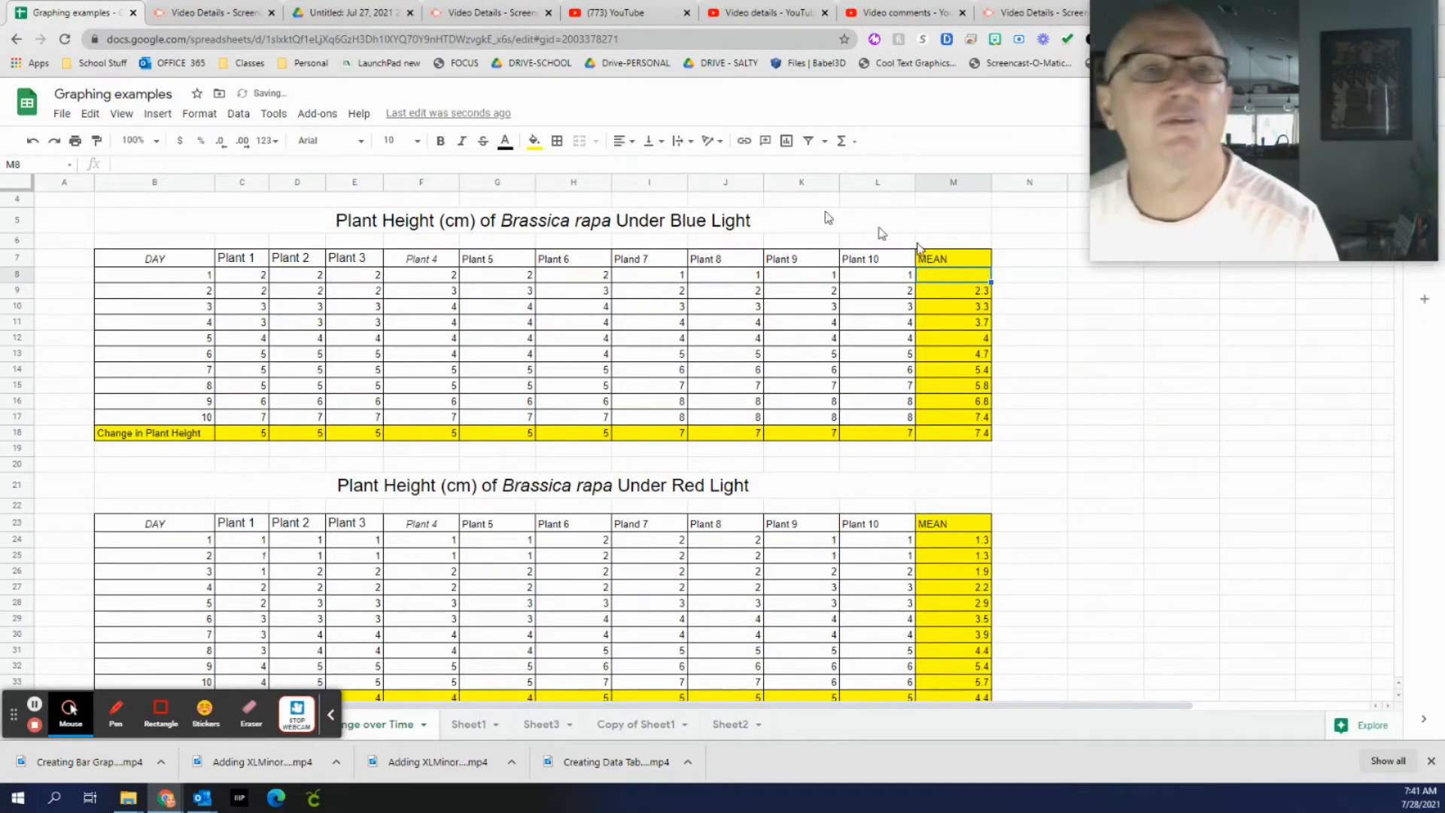
drag(256, 280, 905, 280)
click(837, 145)
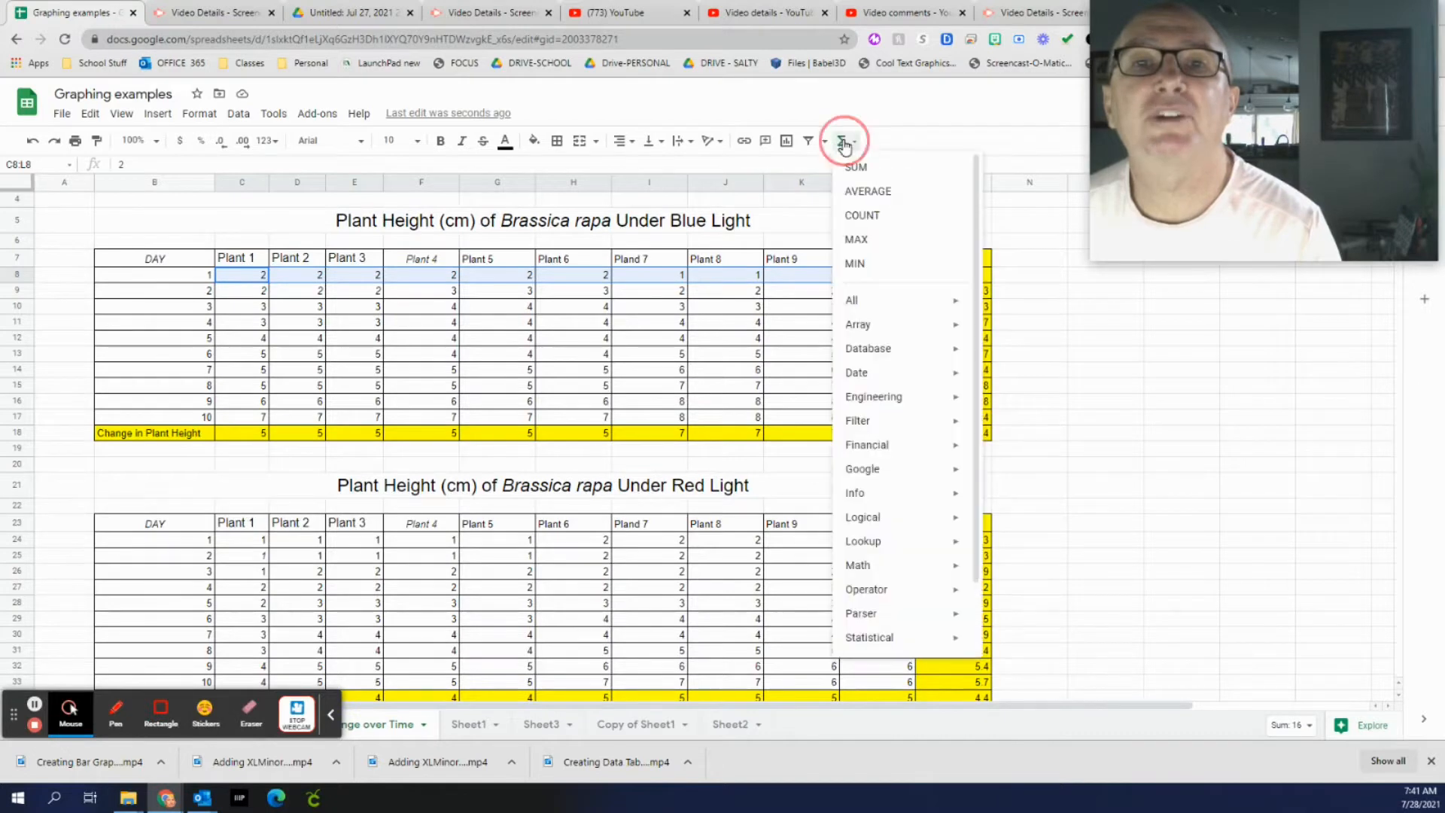
click(862, 190)
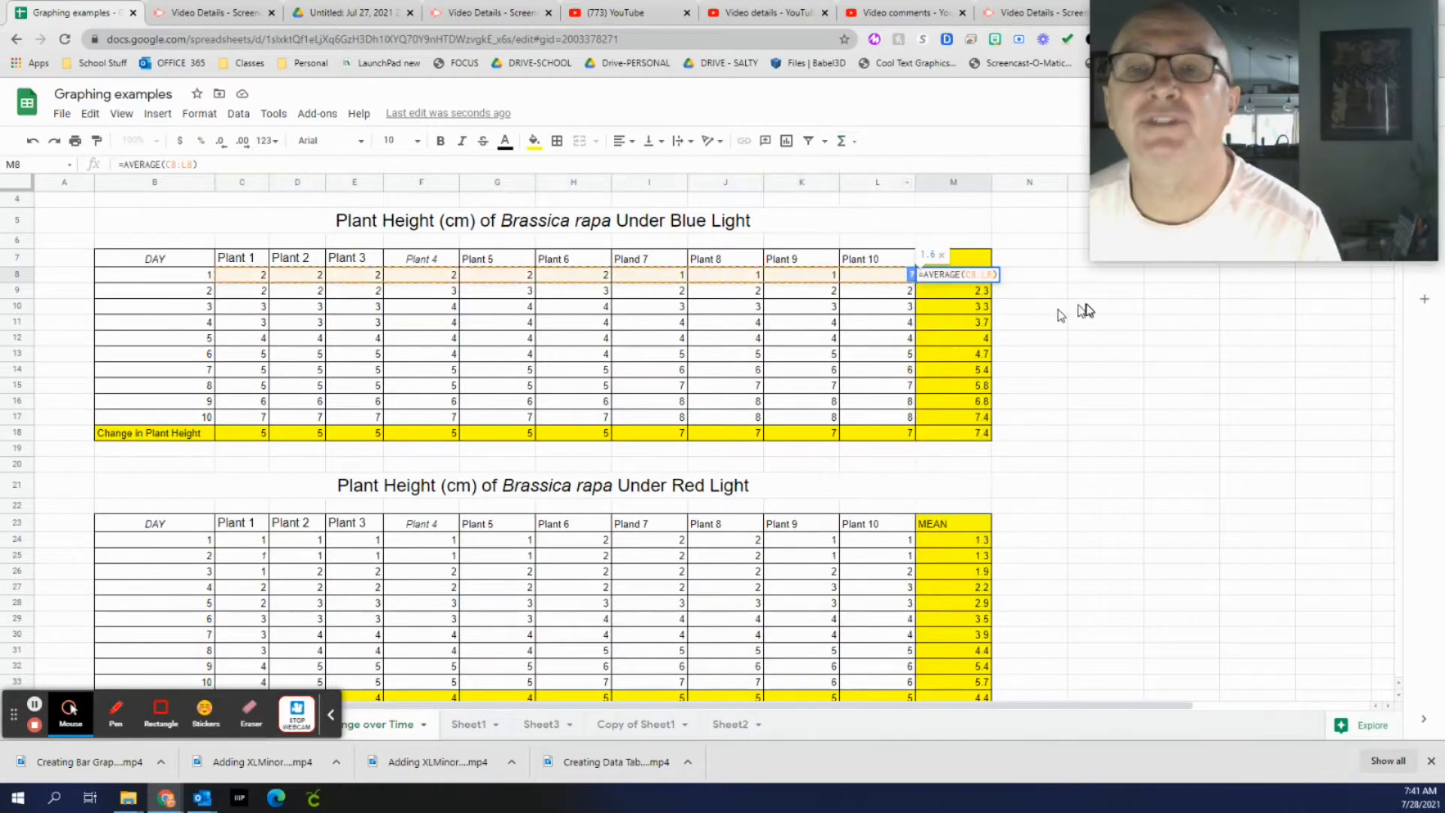
click(972, 278)
- Clear M9:M18 in the Blue Light table's MEAN column and fill the average formula from M8 down to M18
drag(971, 299, 961, 436)
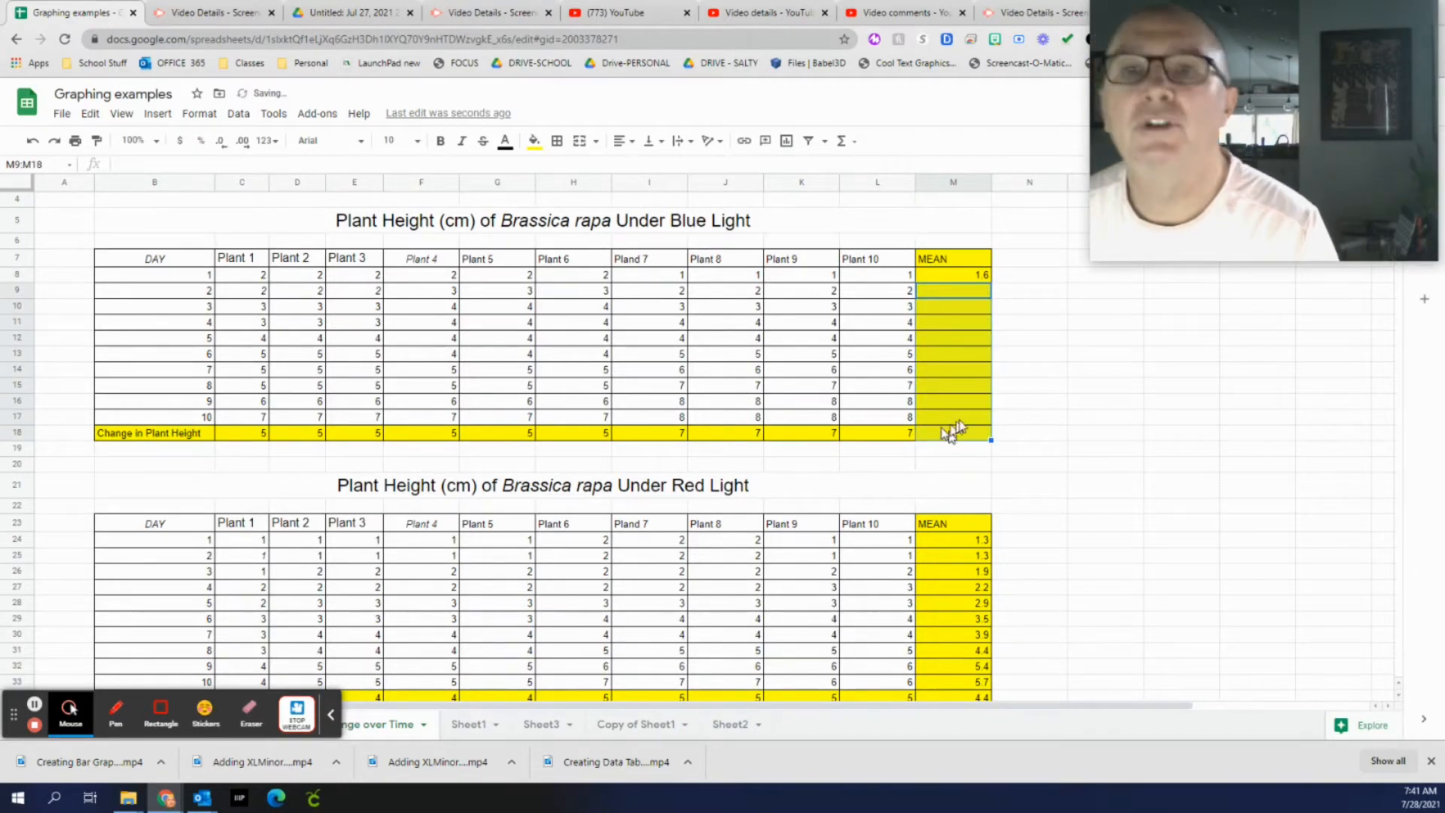
key(ctrl+z)
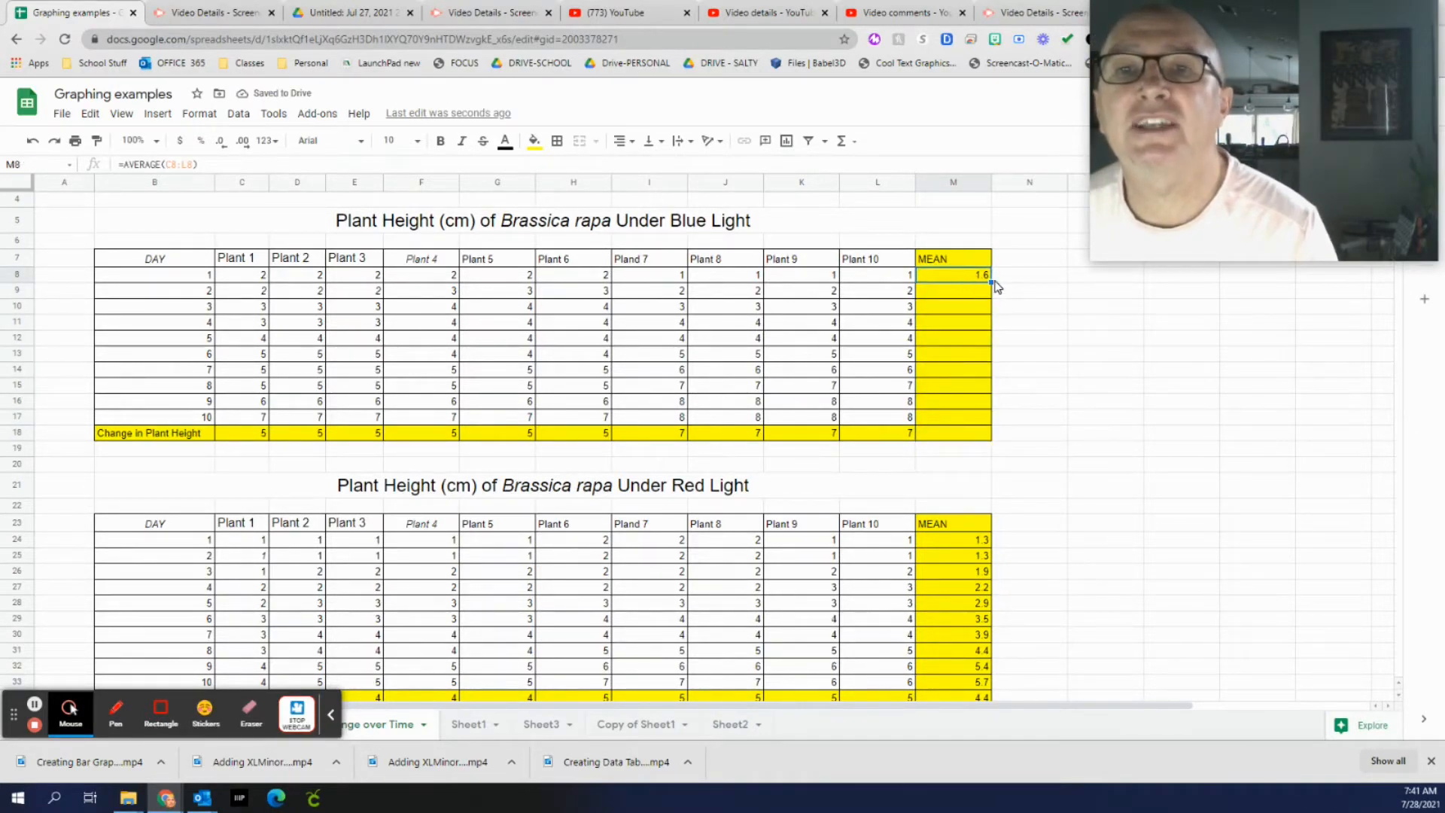
drag(992, 282, 987, 434)
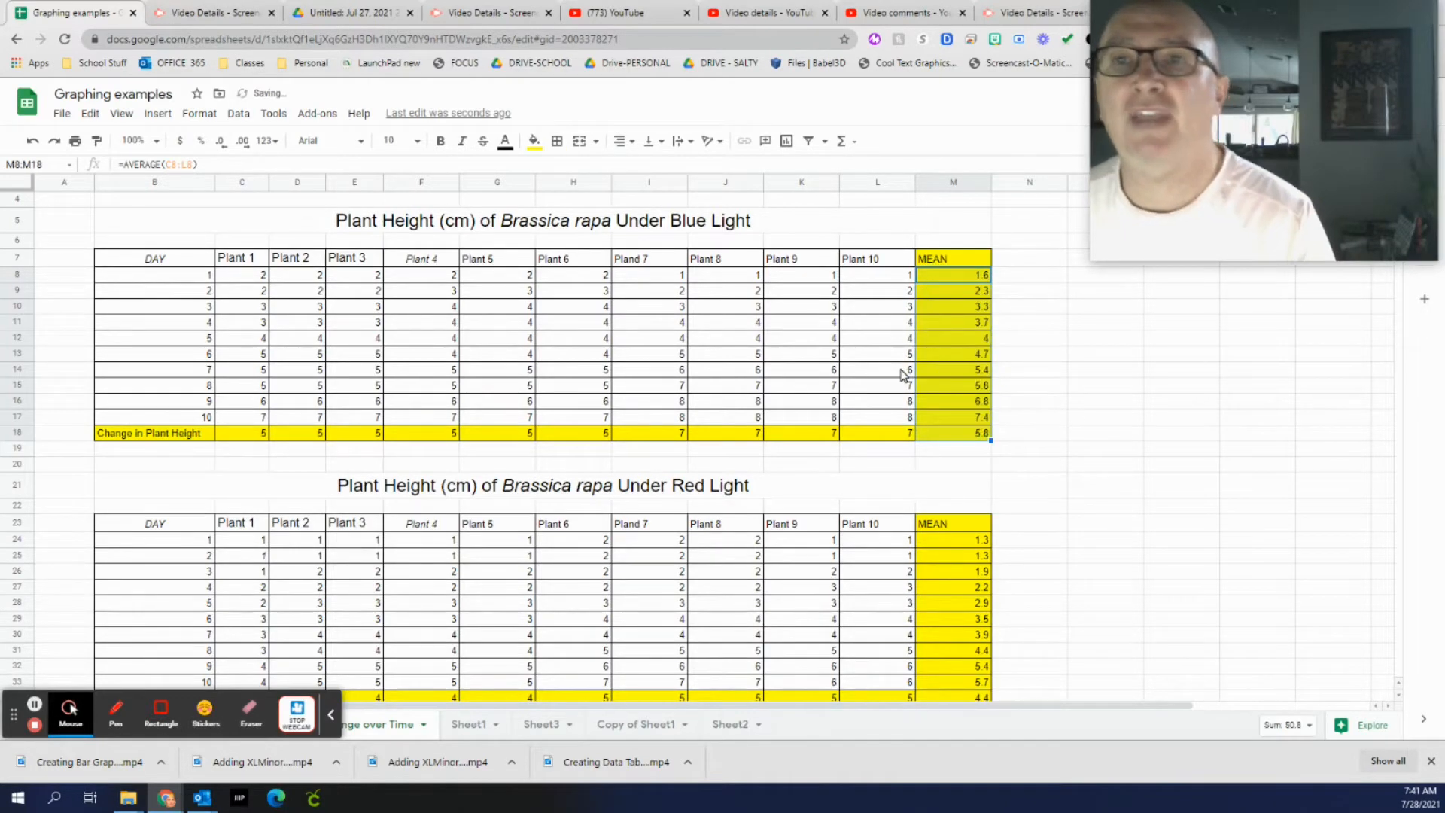
- Insert a chart from the Growth Rate table G38:I48 and place it just below the Red Light data table
scroll(1070, 471, down, 5)
scroll(1057, 452, up, 4)
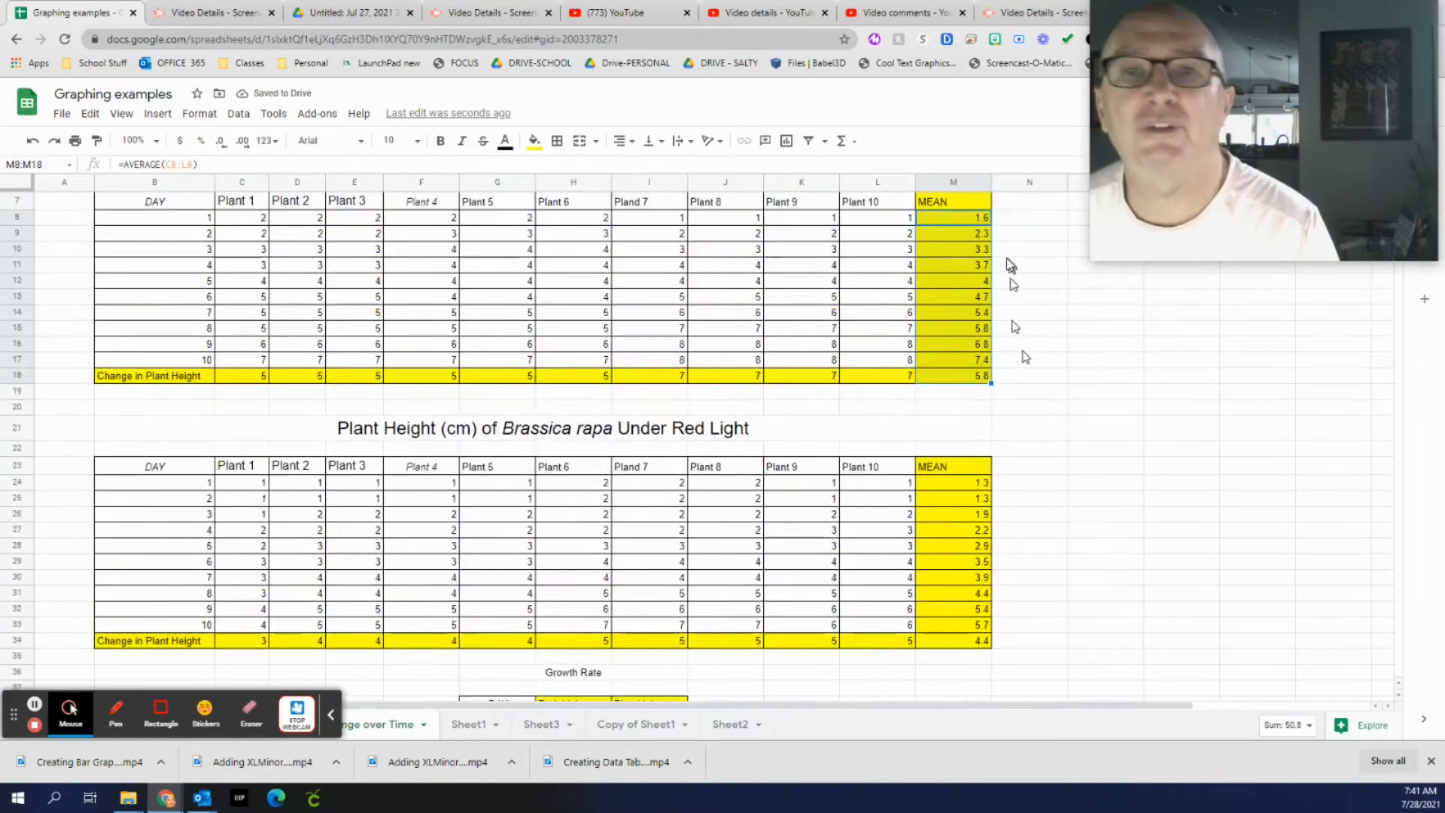
scroll(1168, 536, down, 6)
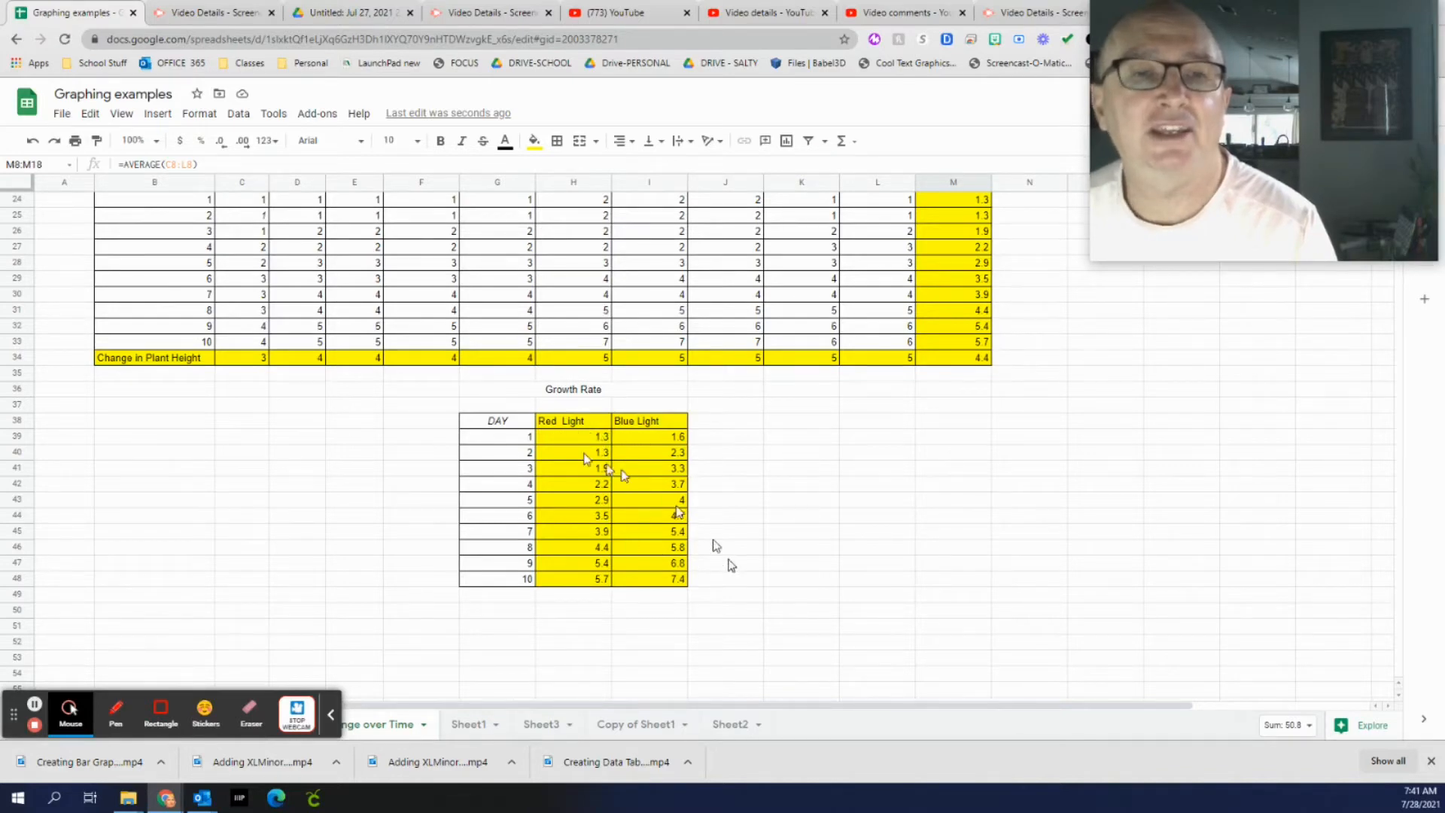
drag(493, 421, 645, 584)
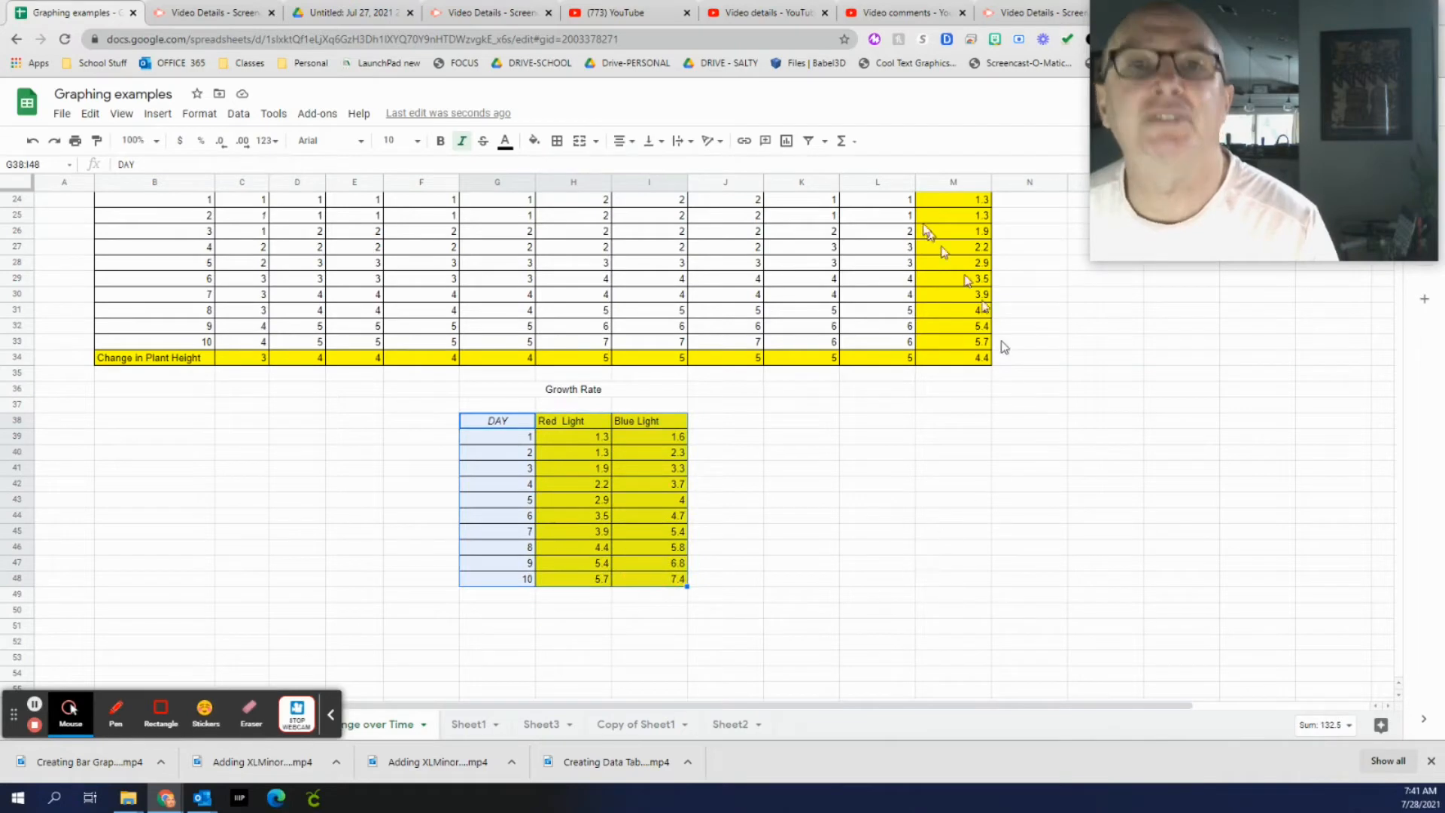
click(785, 143)
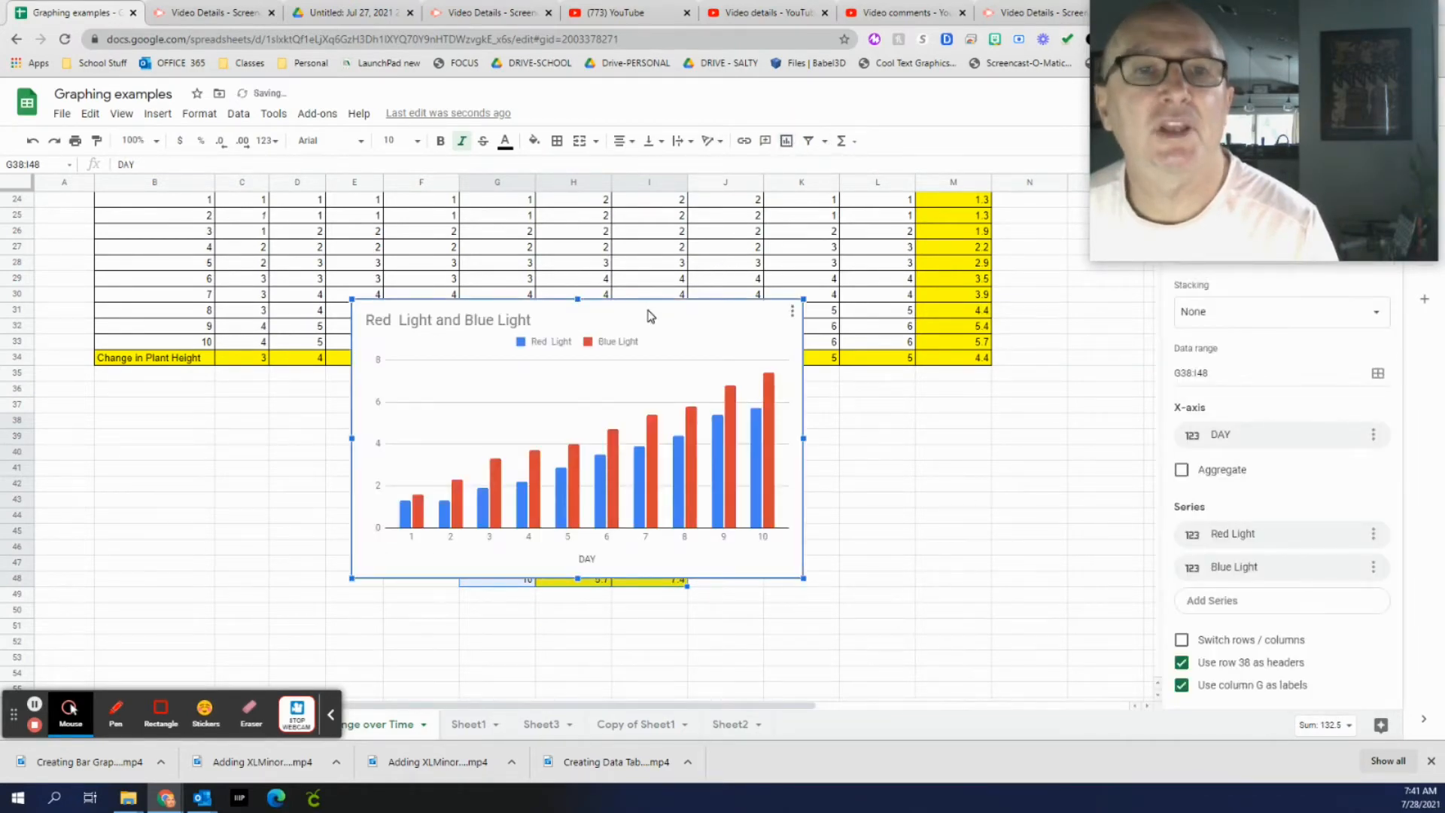
drag(652, 313, 639, 408)
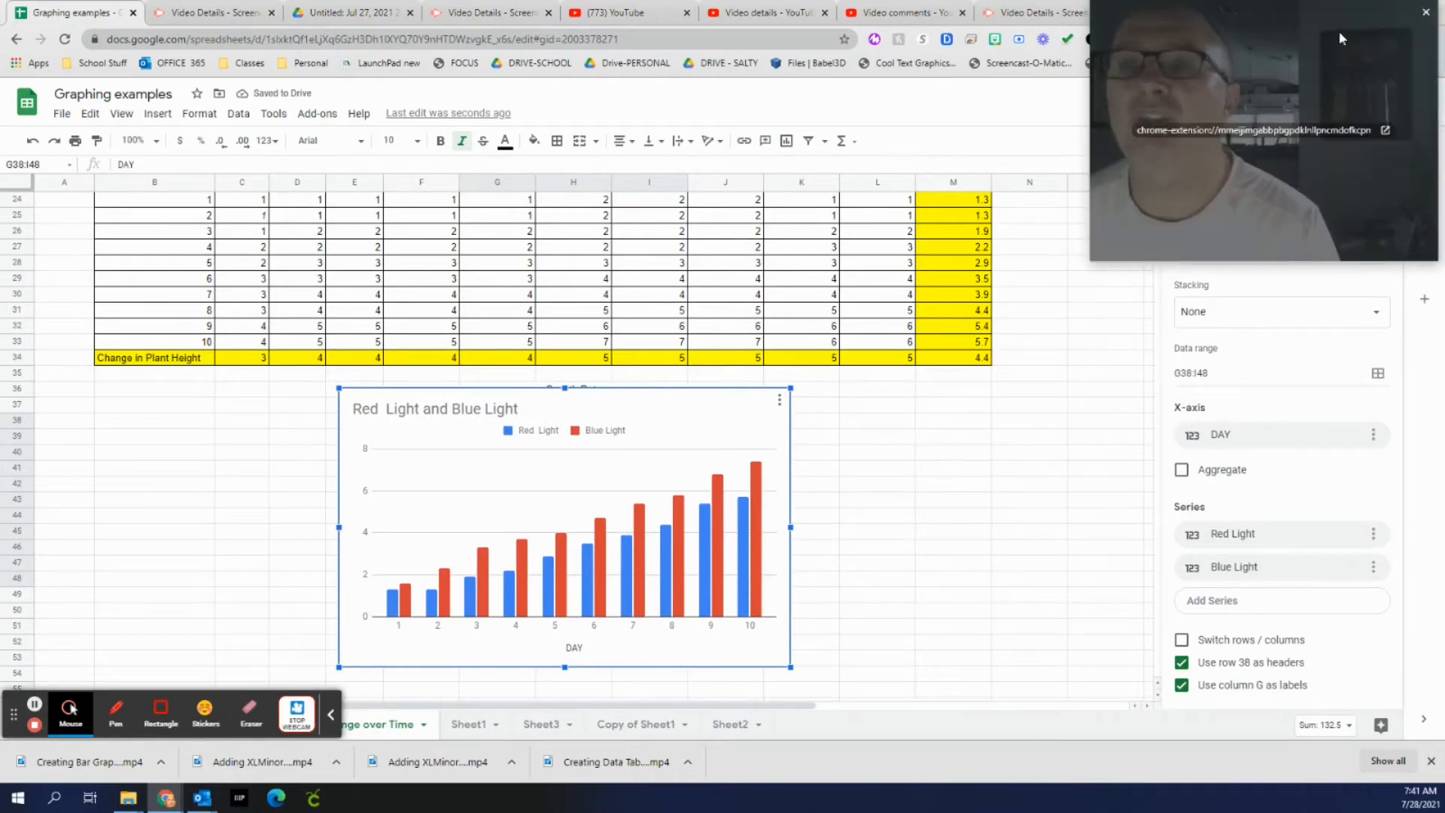
- Change the growth rate chart's type from column to scatter chart
drag(1338, 35, 330, 160)
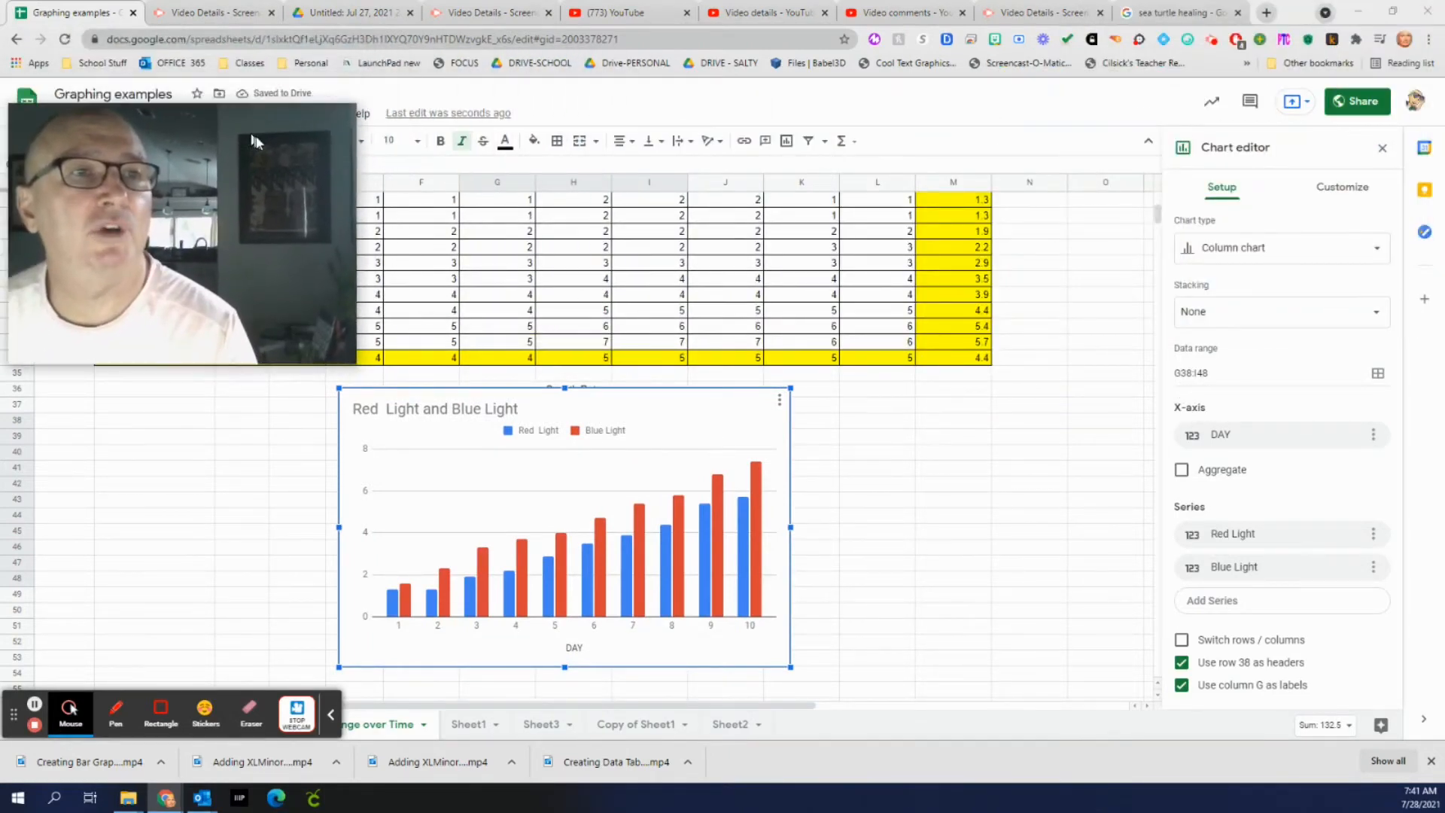
click(1212, 250)
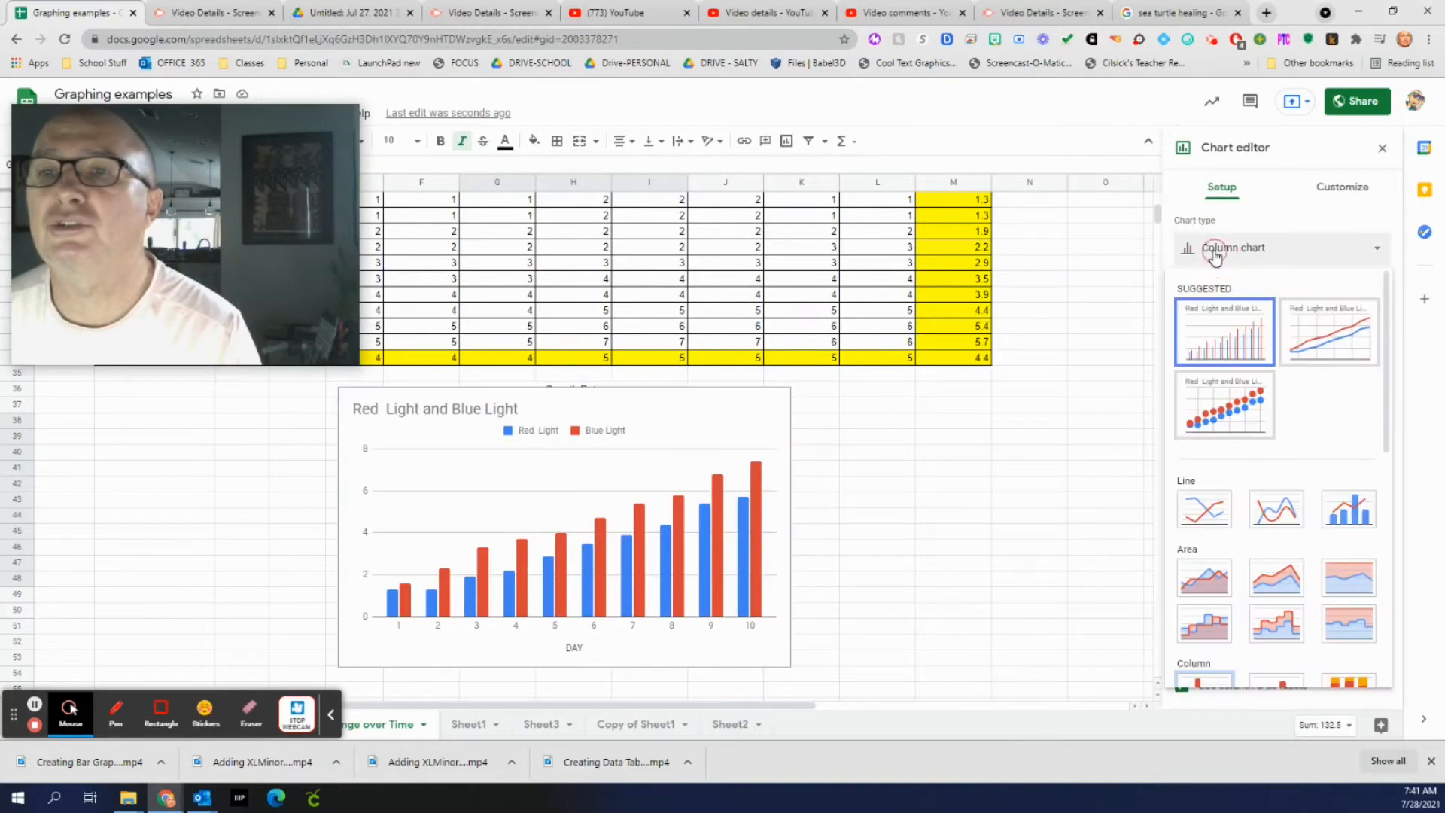
scroll(1274, 515, down, 5)
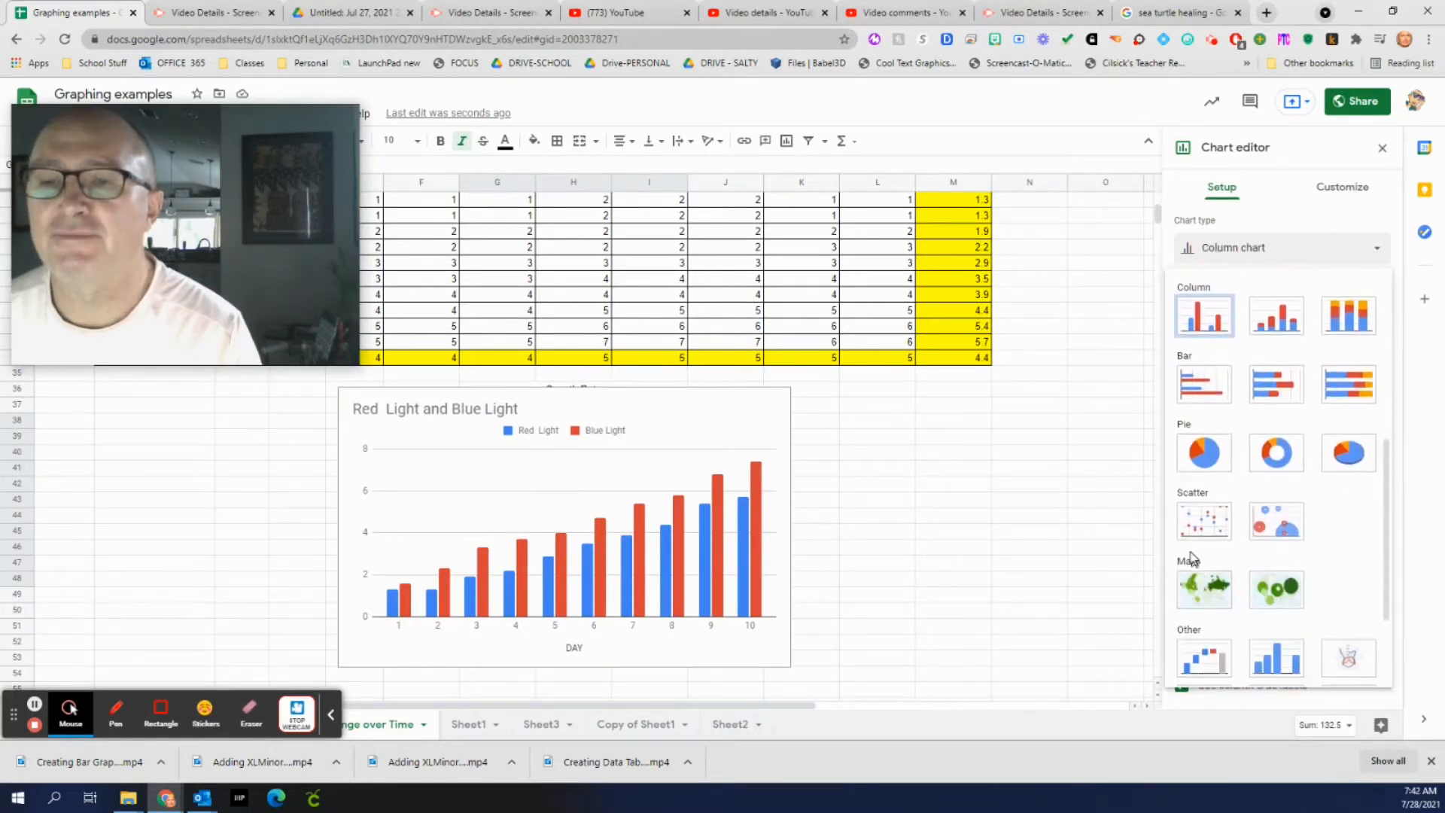
click(1205, 521)
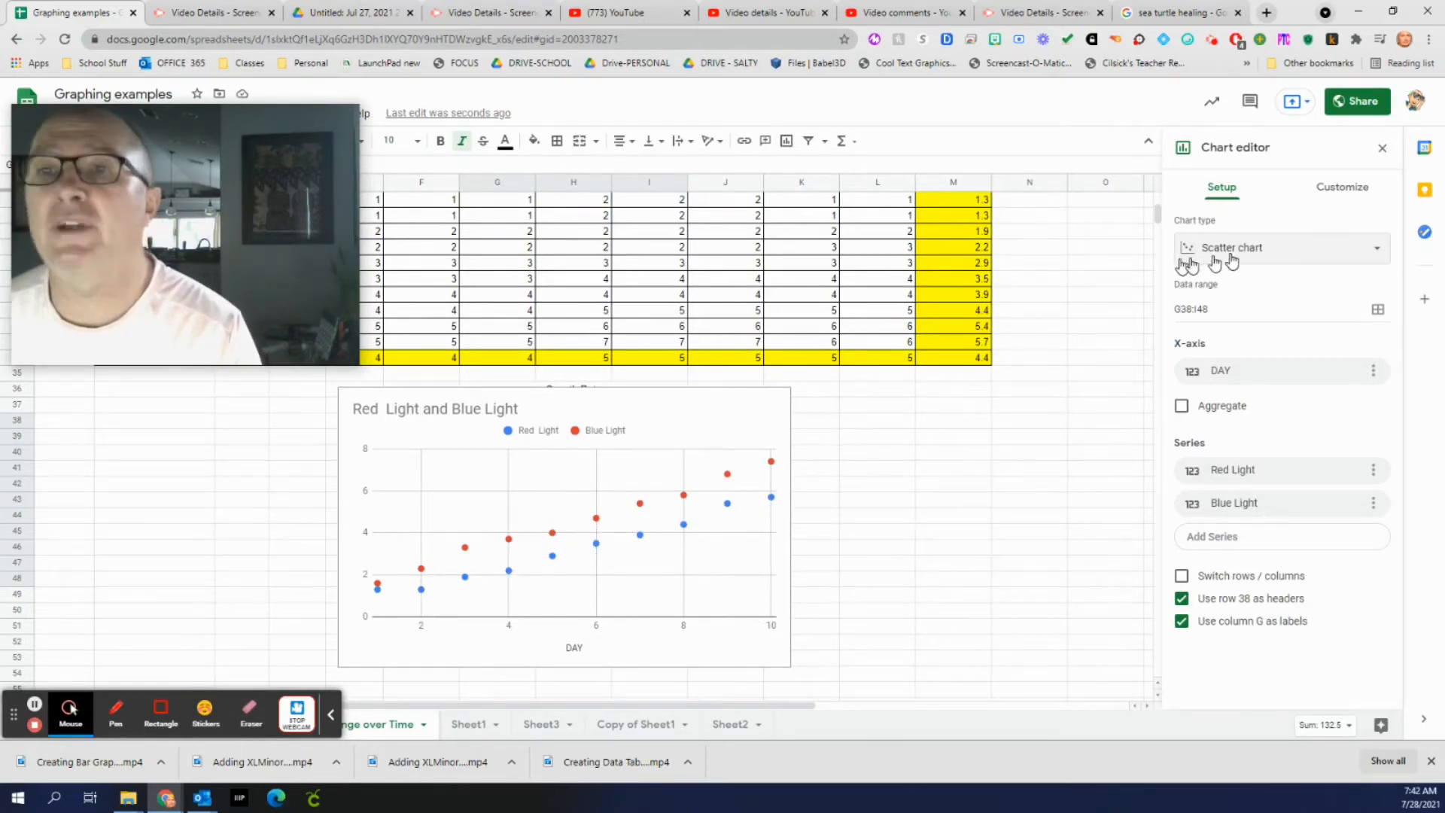
- Set the color of the chart's Red Light series to red
click(1351, 195)
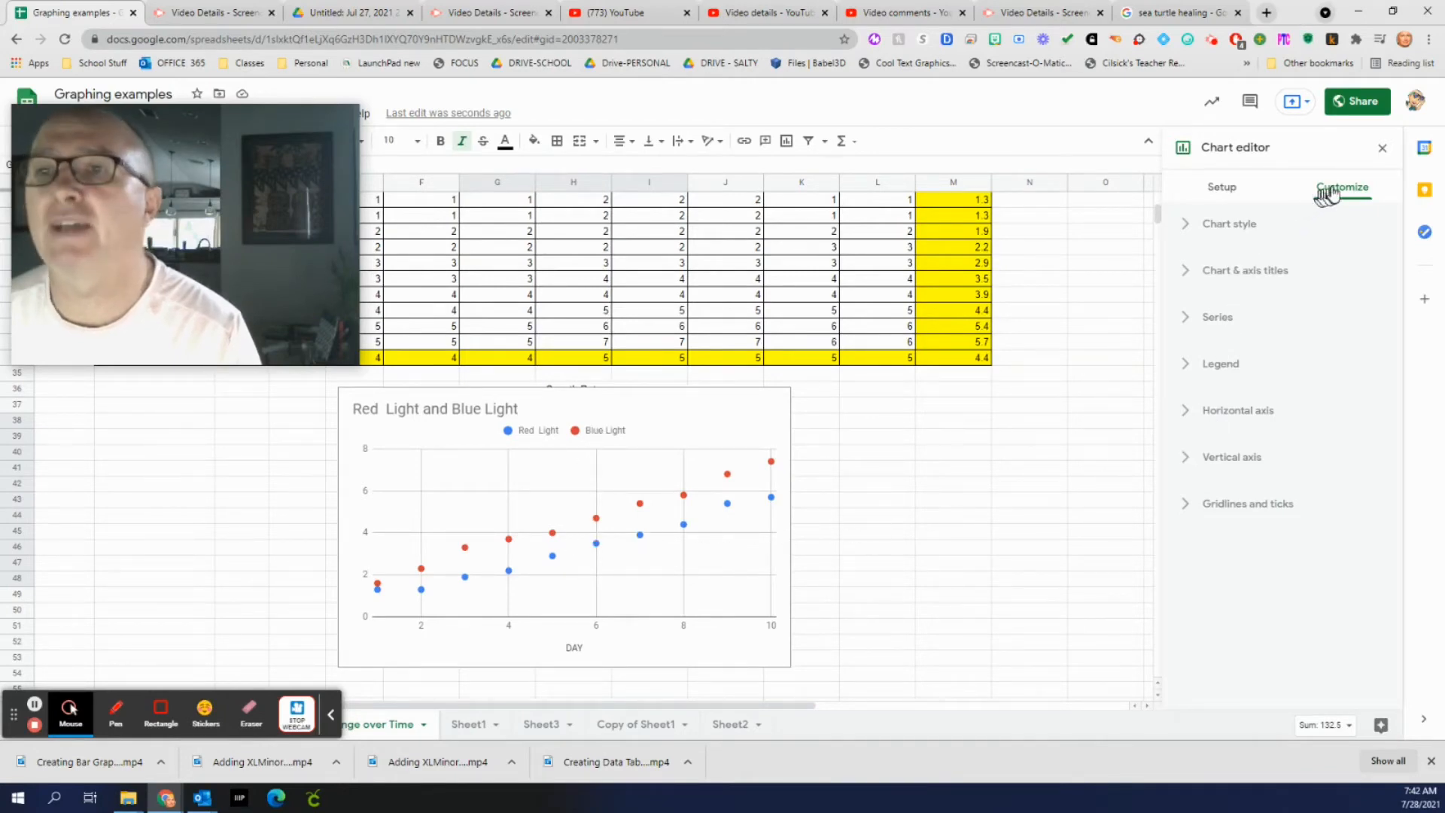
click(1188, 317)
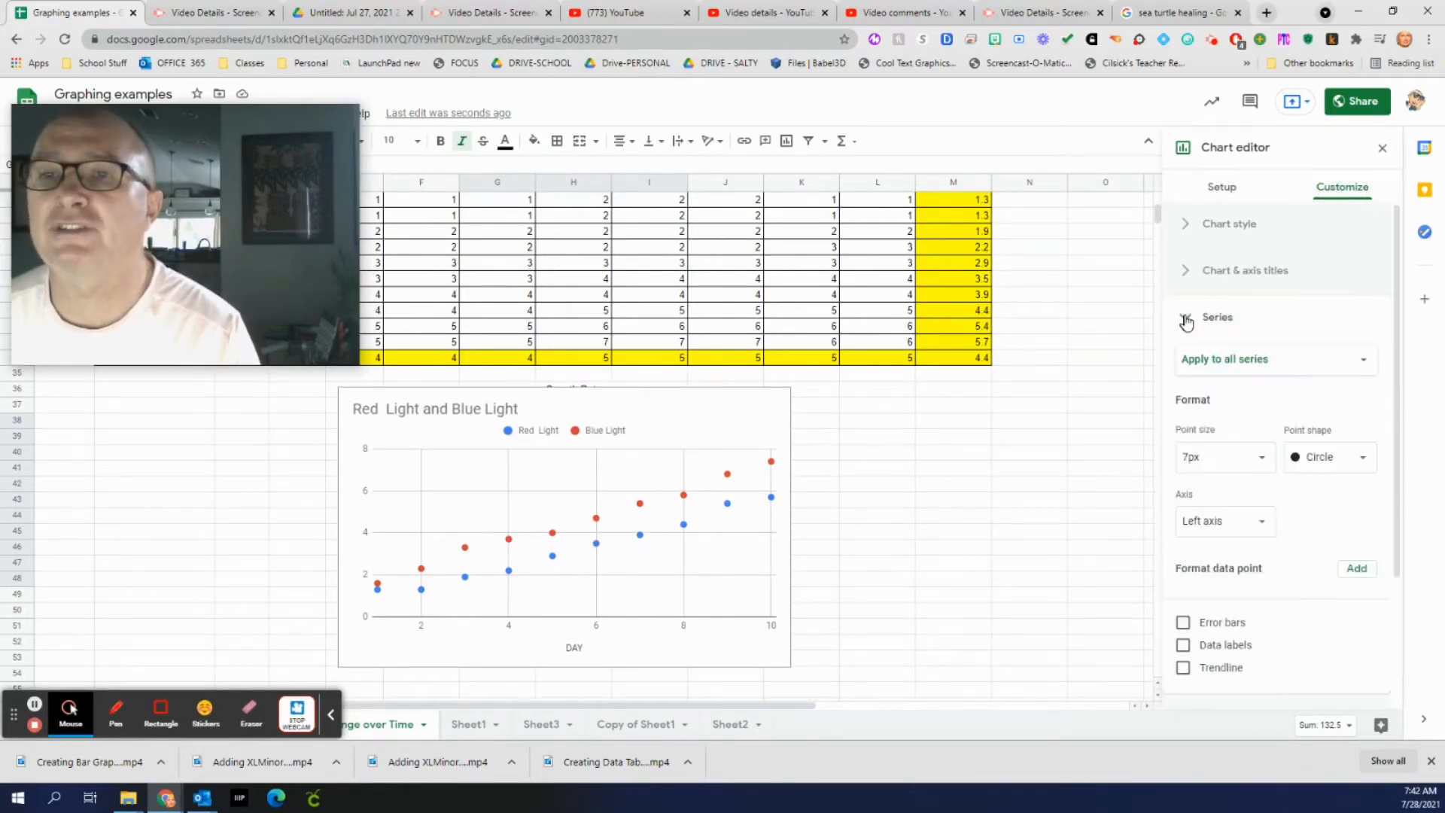
click(1221, 360)
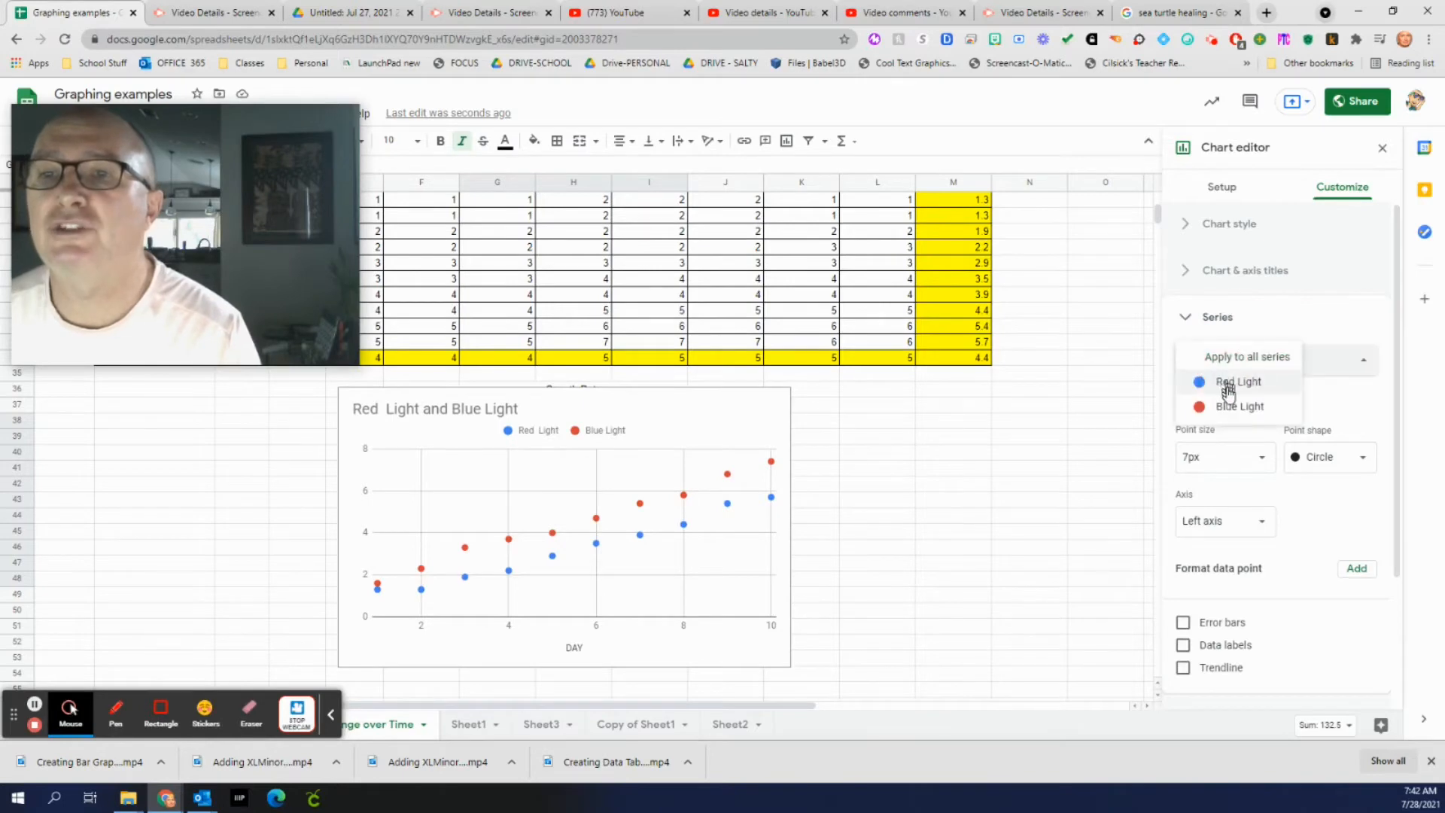
click(1238, 384)
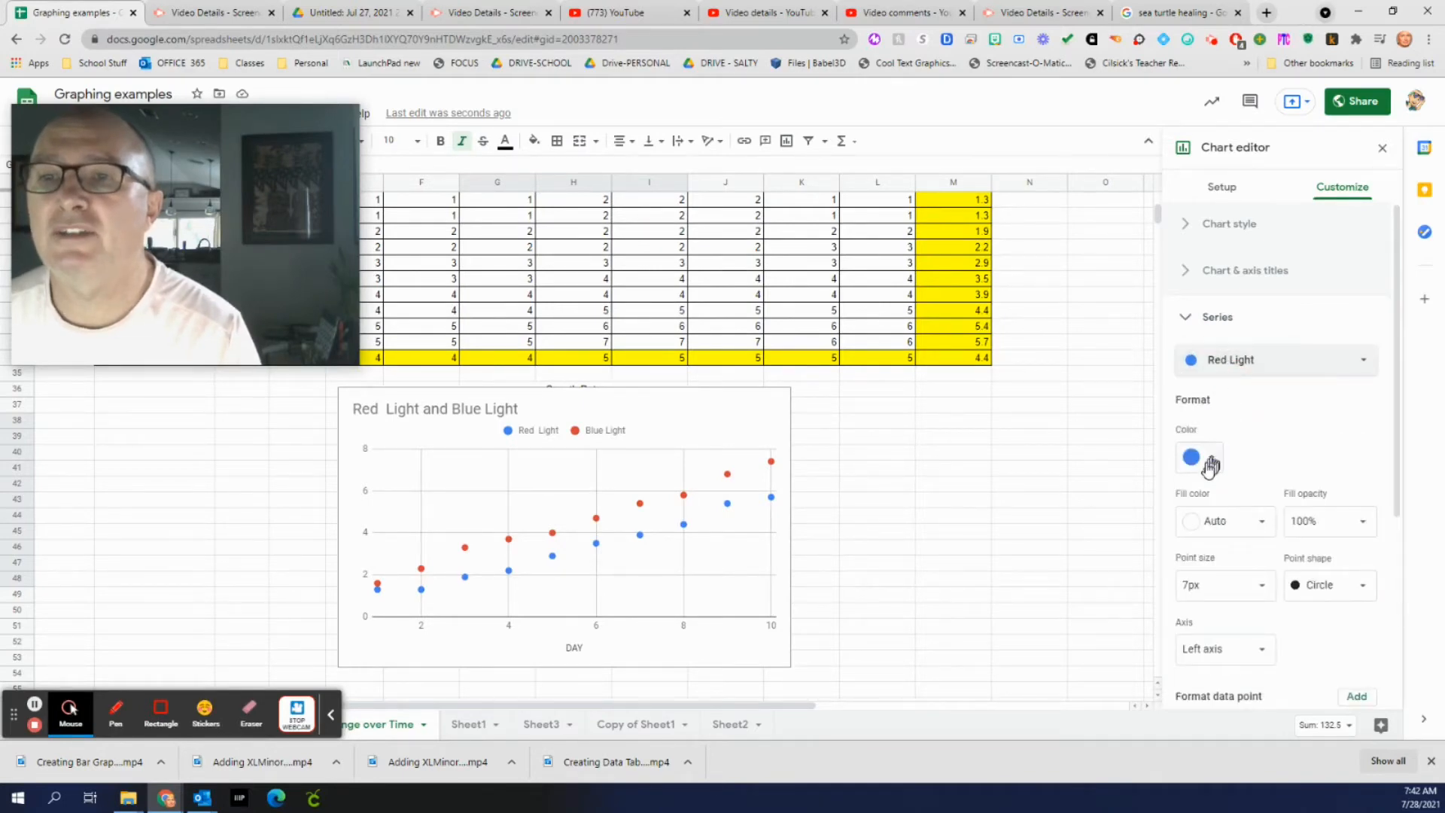
click(1209, 463)
click(1209, 536)
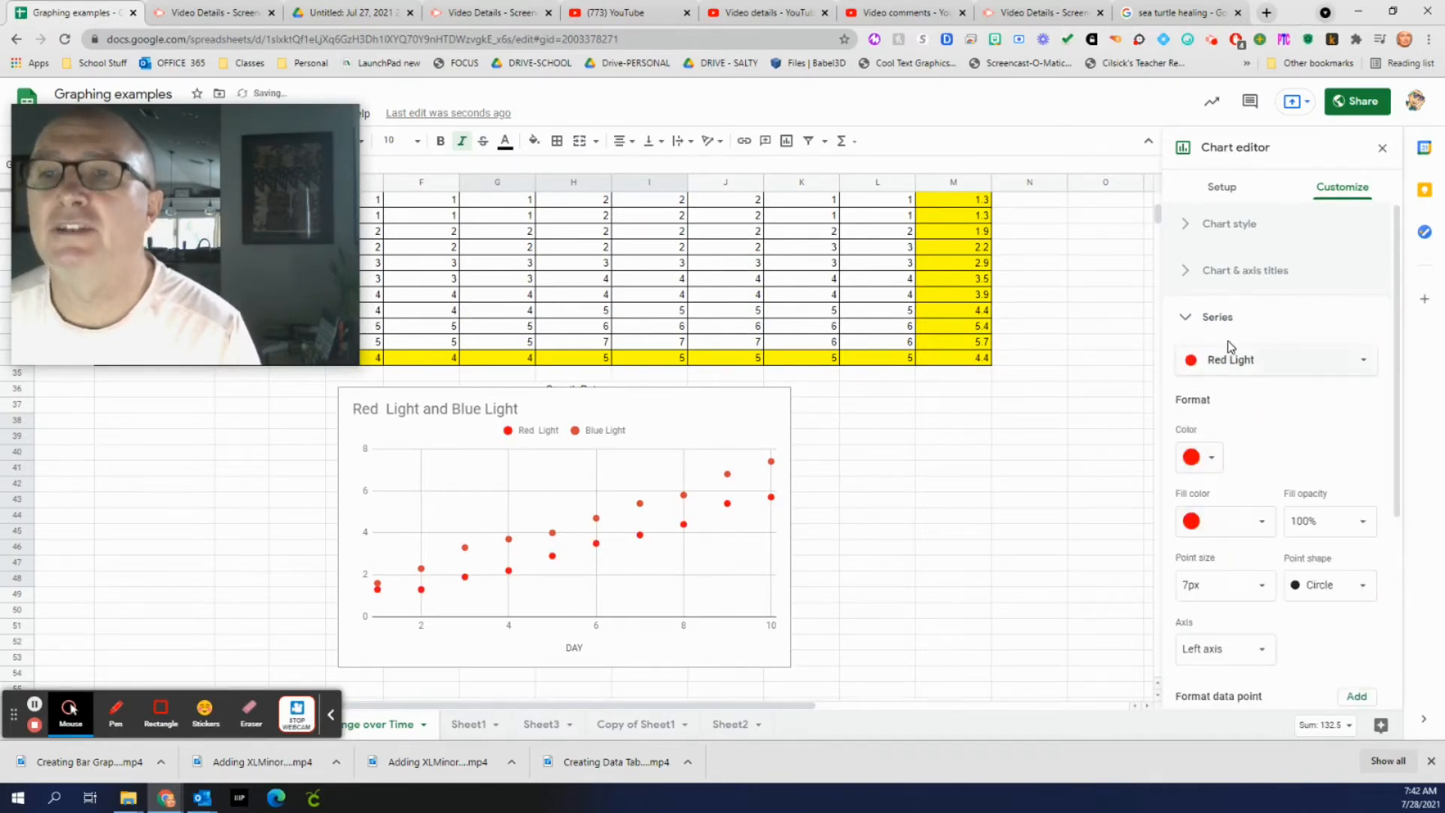
- Set the color of the chart's Blue Light series to blue
click(1217, 369)
click(1227, 381)
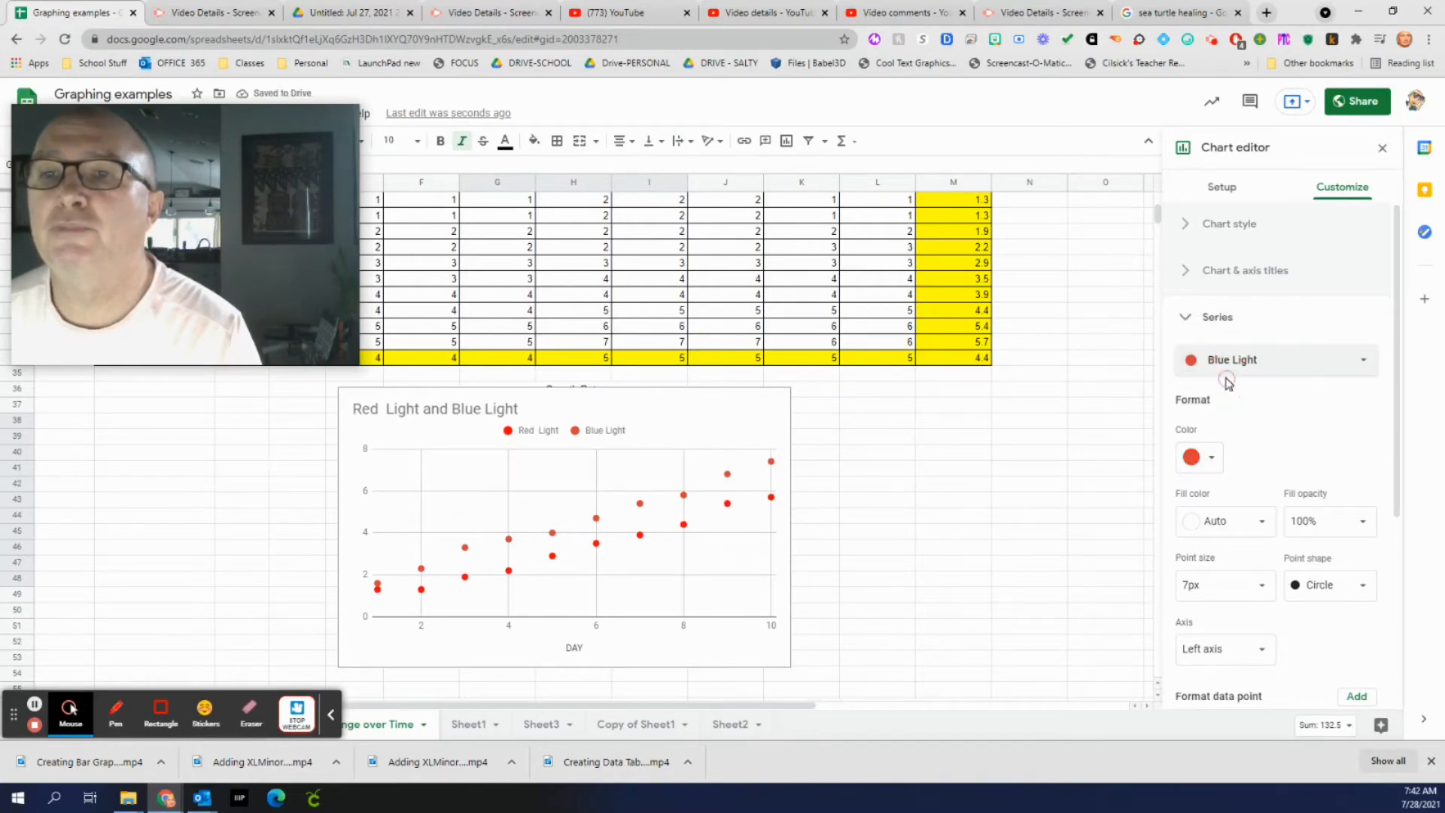
click(1196, 459)
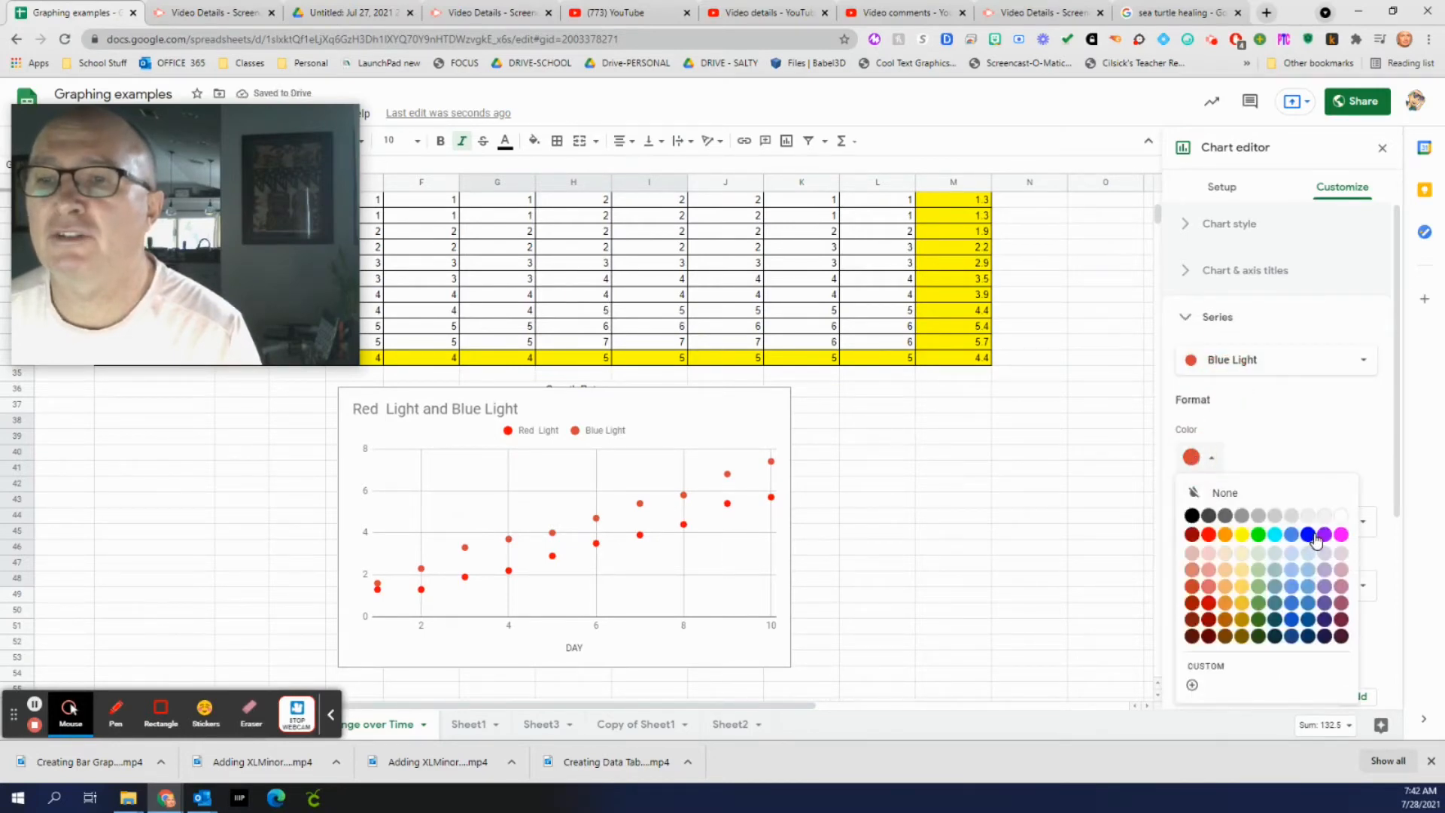
click(1314, 536)
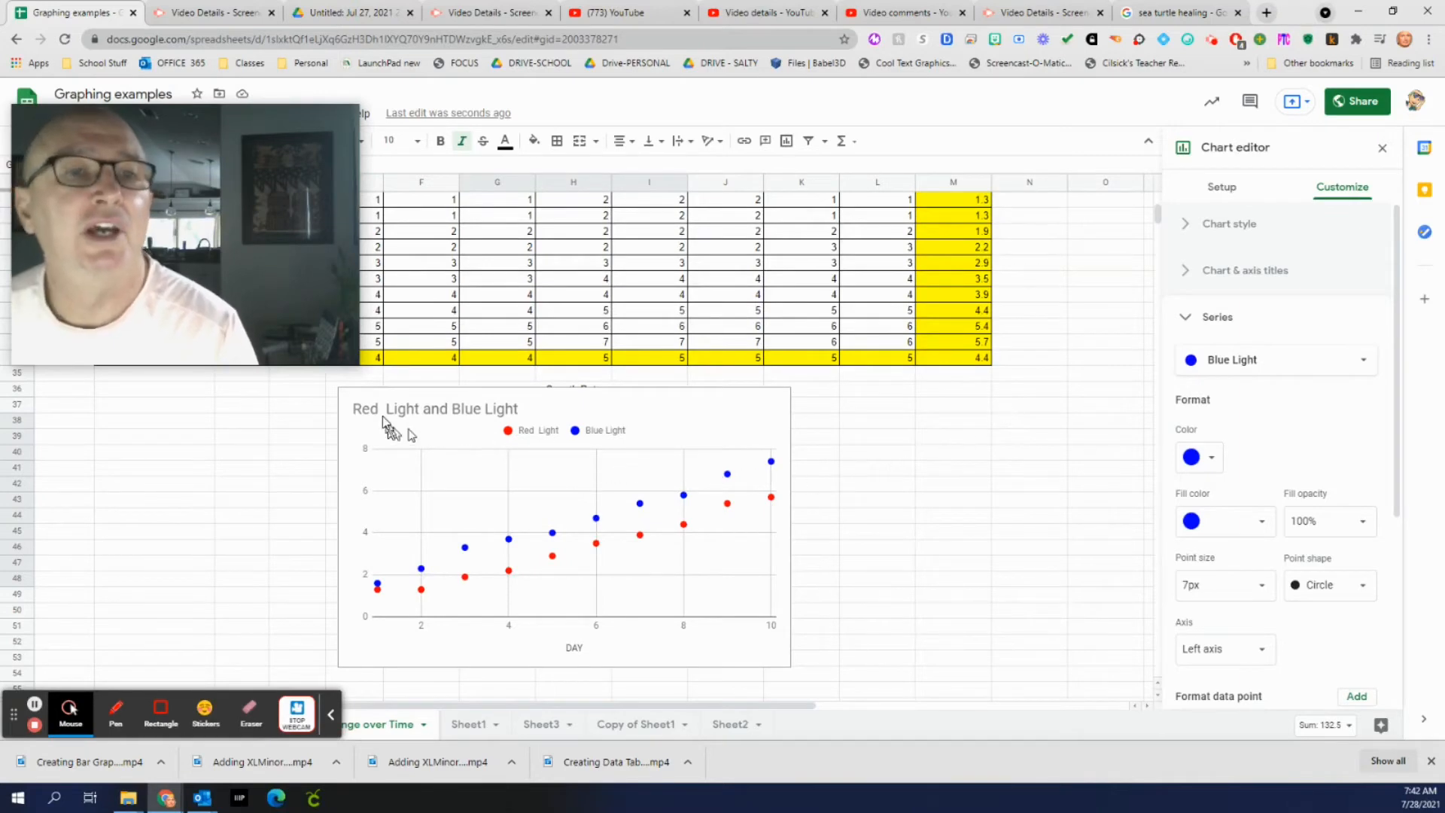
- Add the vertical axis title "Plant Growth in cm" to the scatter chart
click(407, 419)
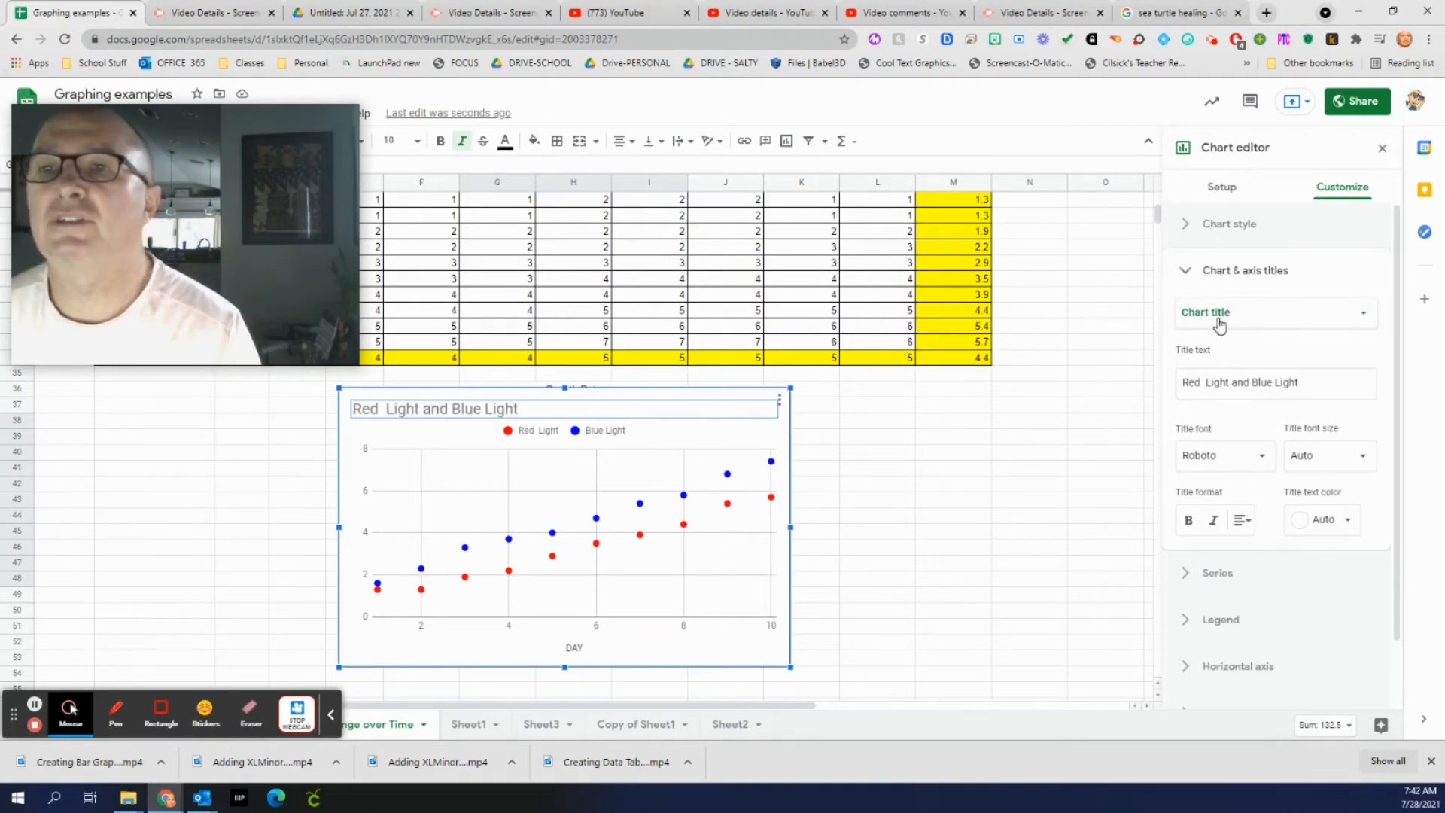
click(1195, 275)
click(1189, 274)
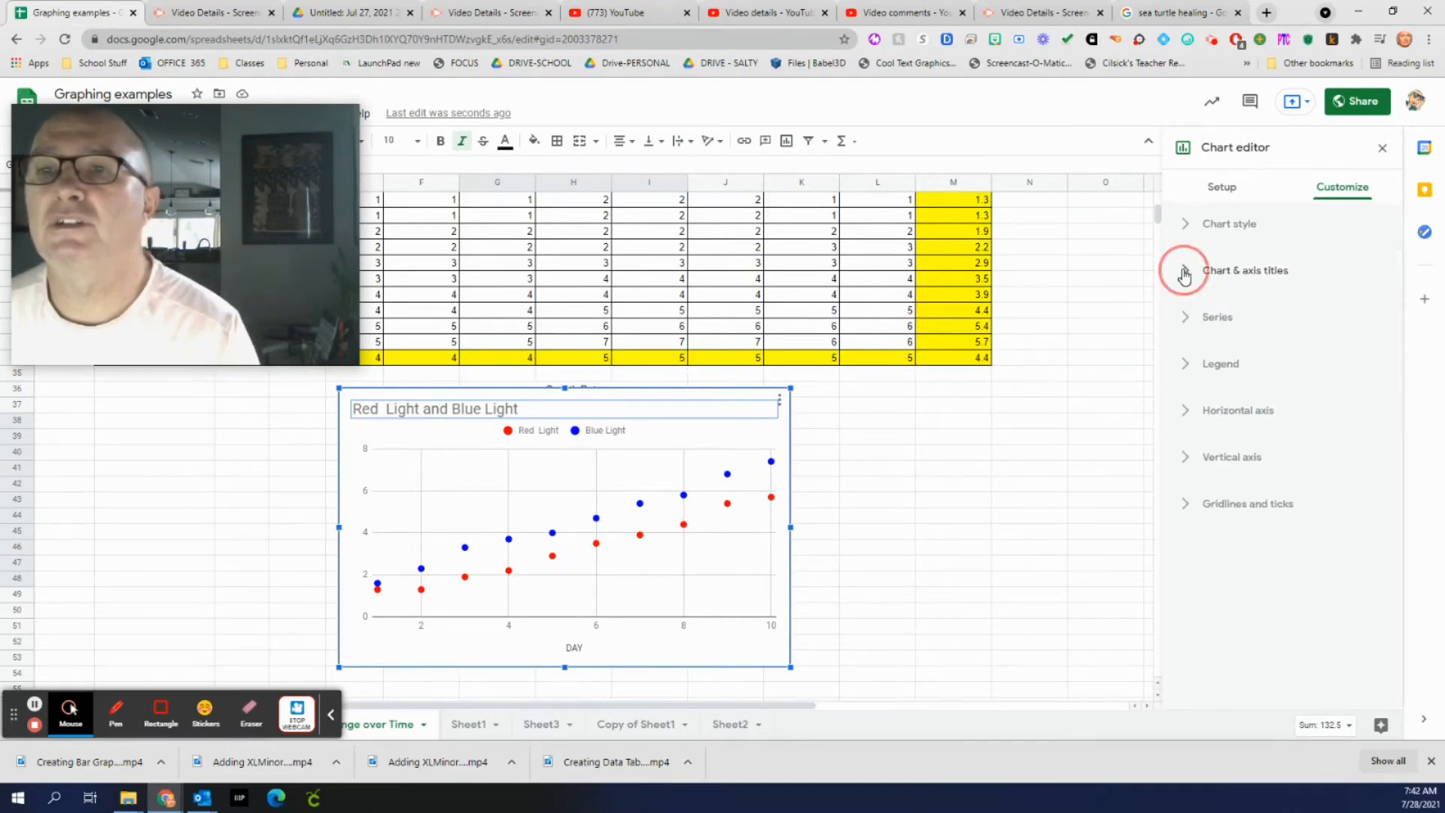
click(1235, 313)
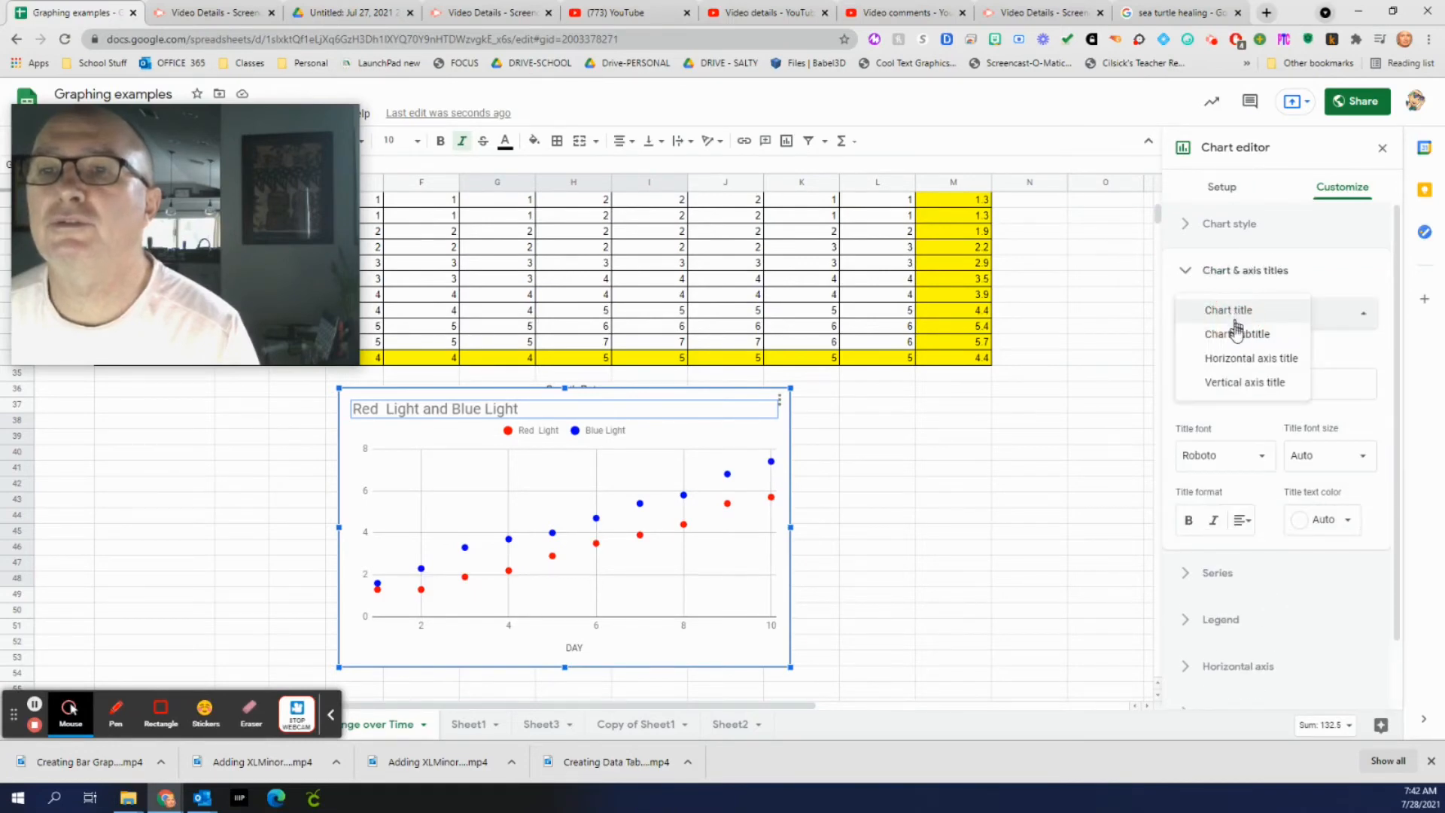
click(1236, 385)
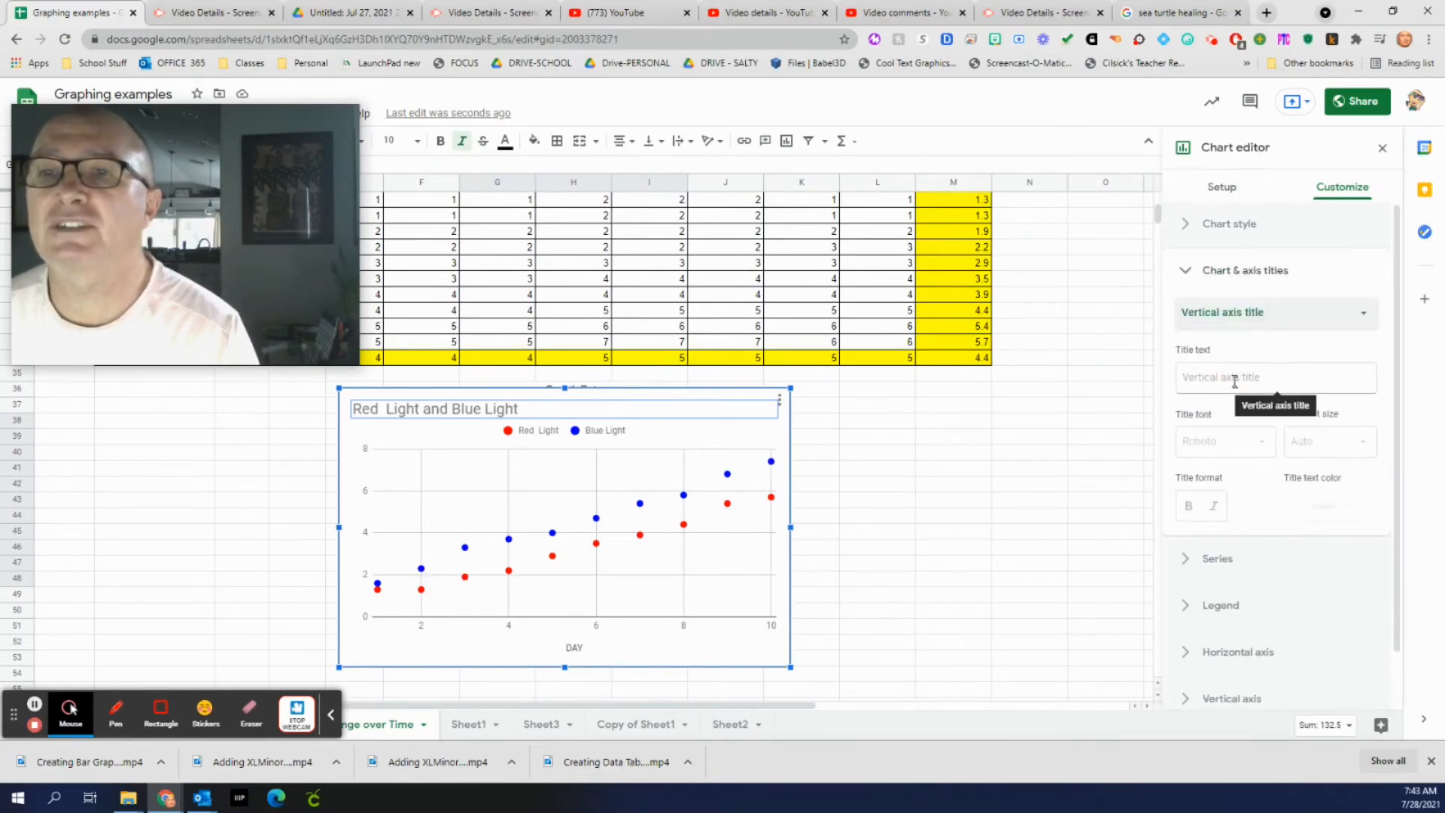
click(1233, 378)
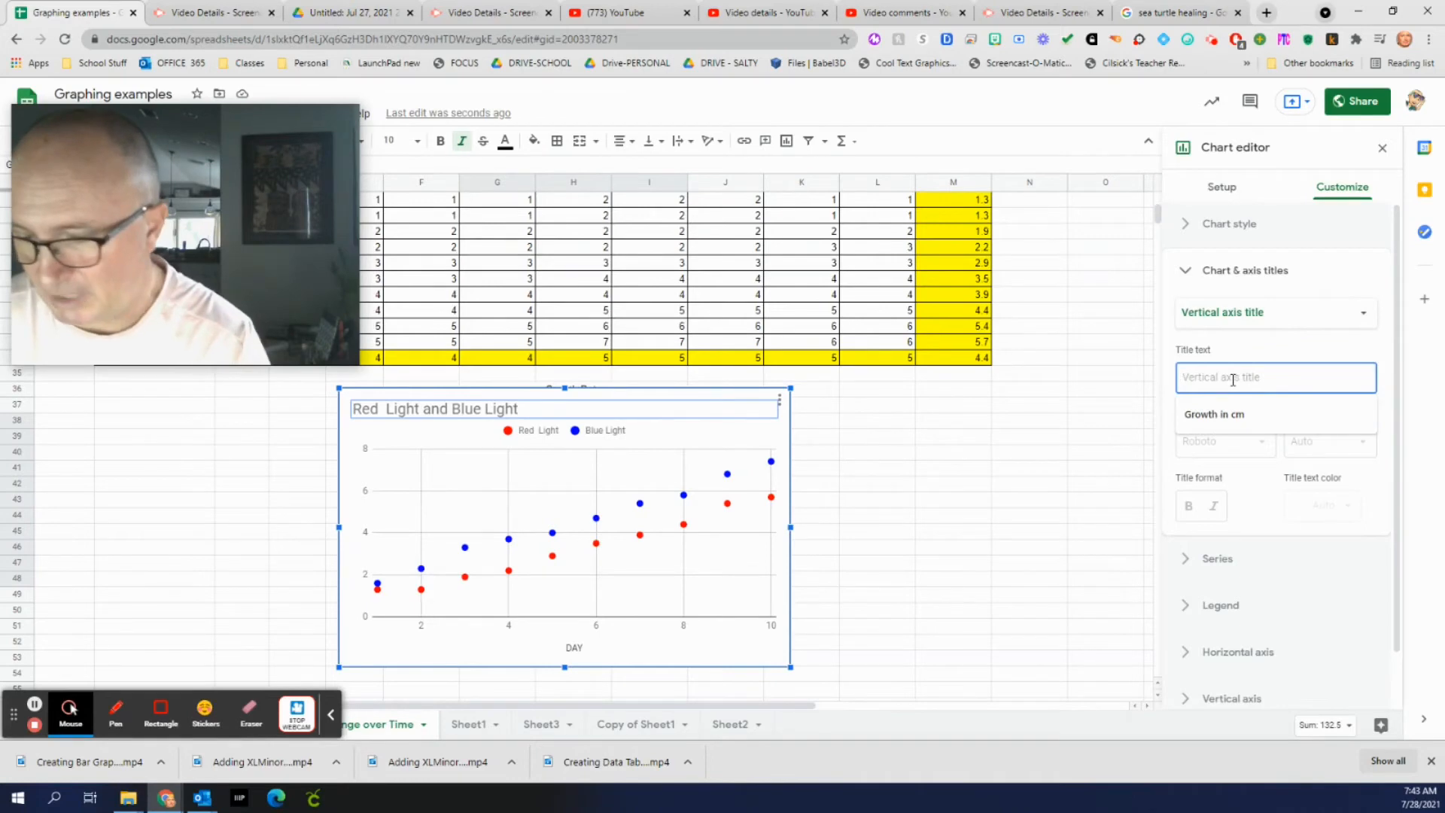
text(Plant Growth in cm)
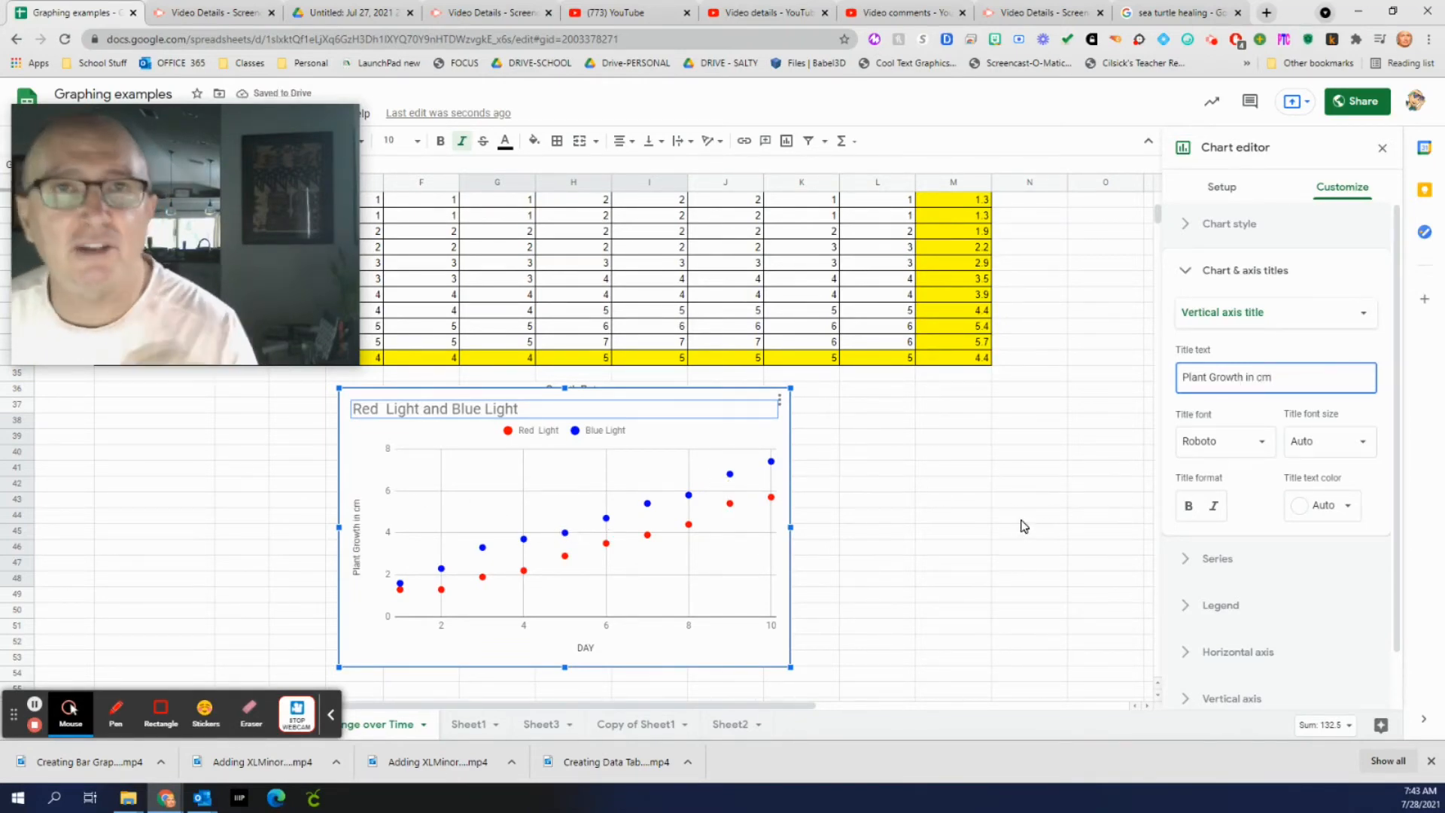
- Add a trendline to the Blue Light series of the scatter chart
scroll(1306, 460, down, 1)
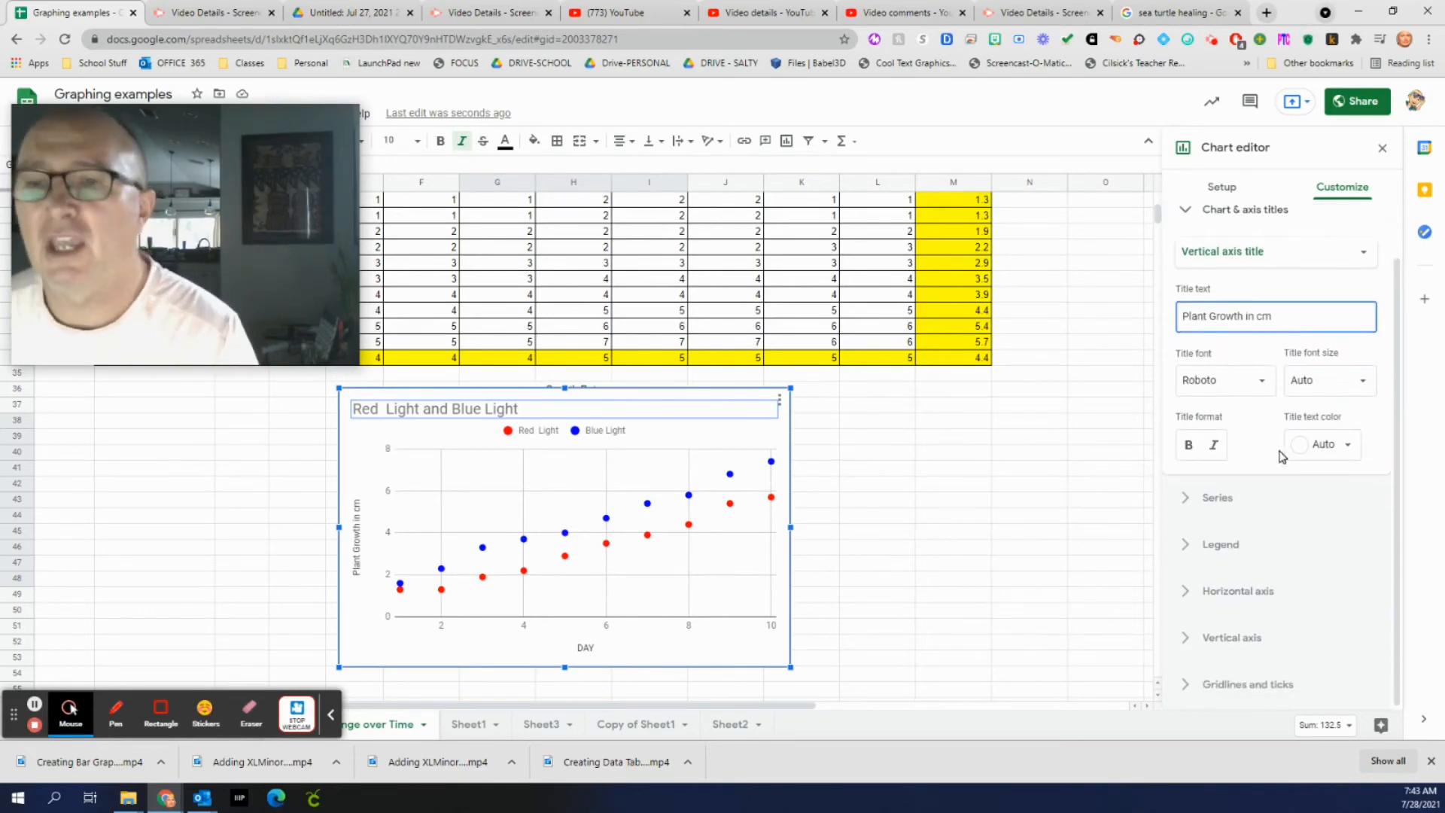
click(1191, 499)
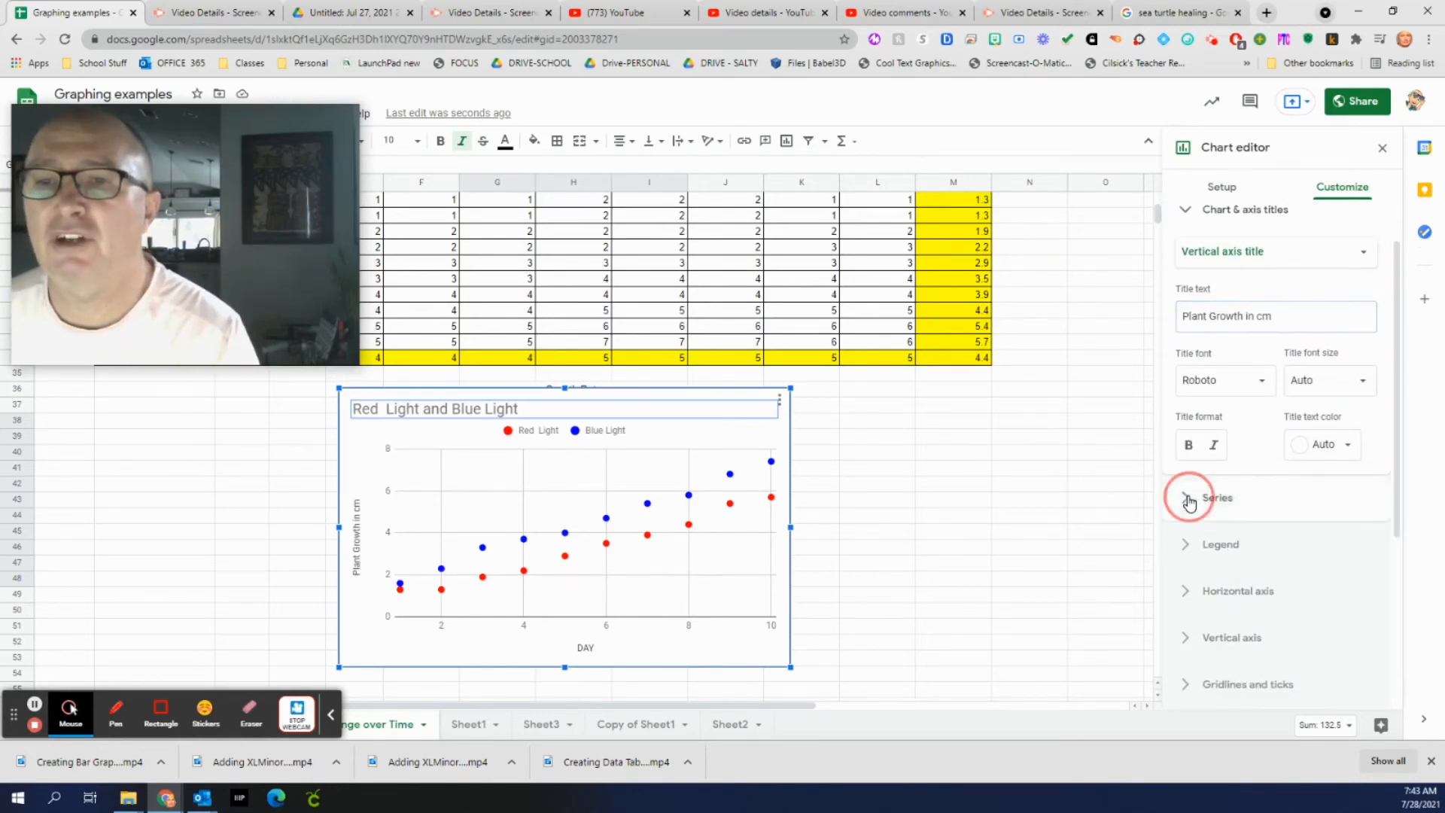
scroll(1250, 463, down, 3)
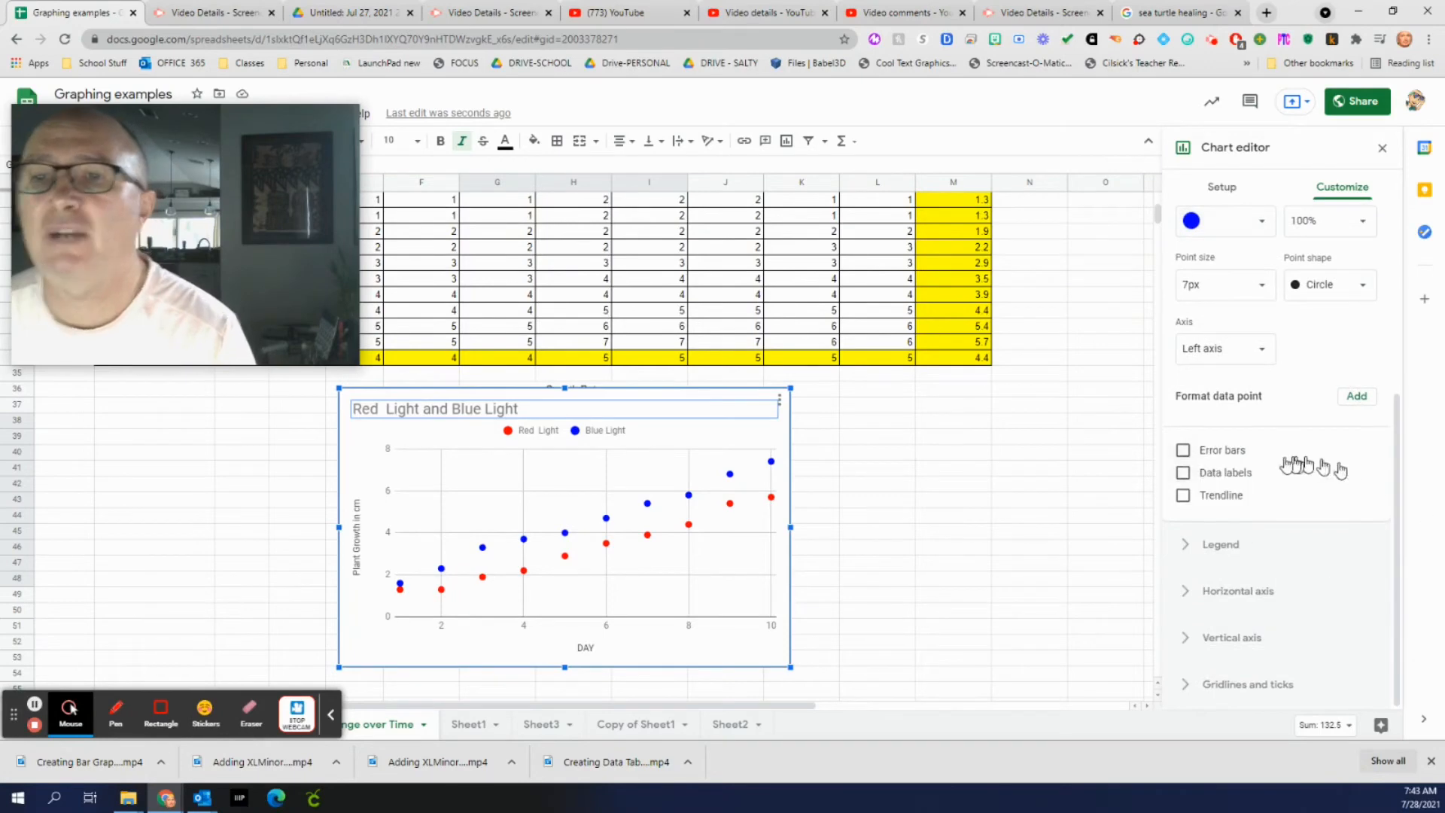
click(1184, 496)
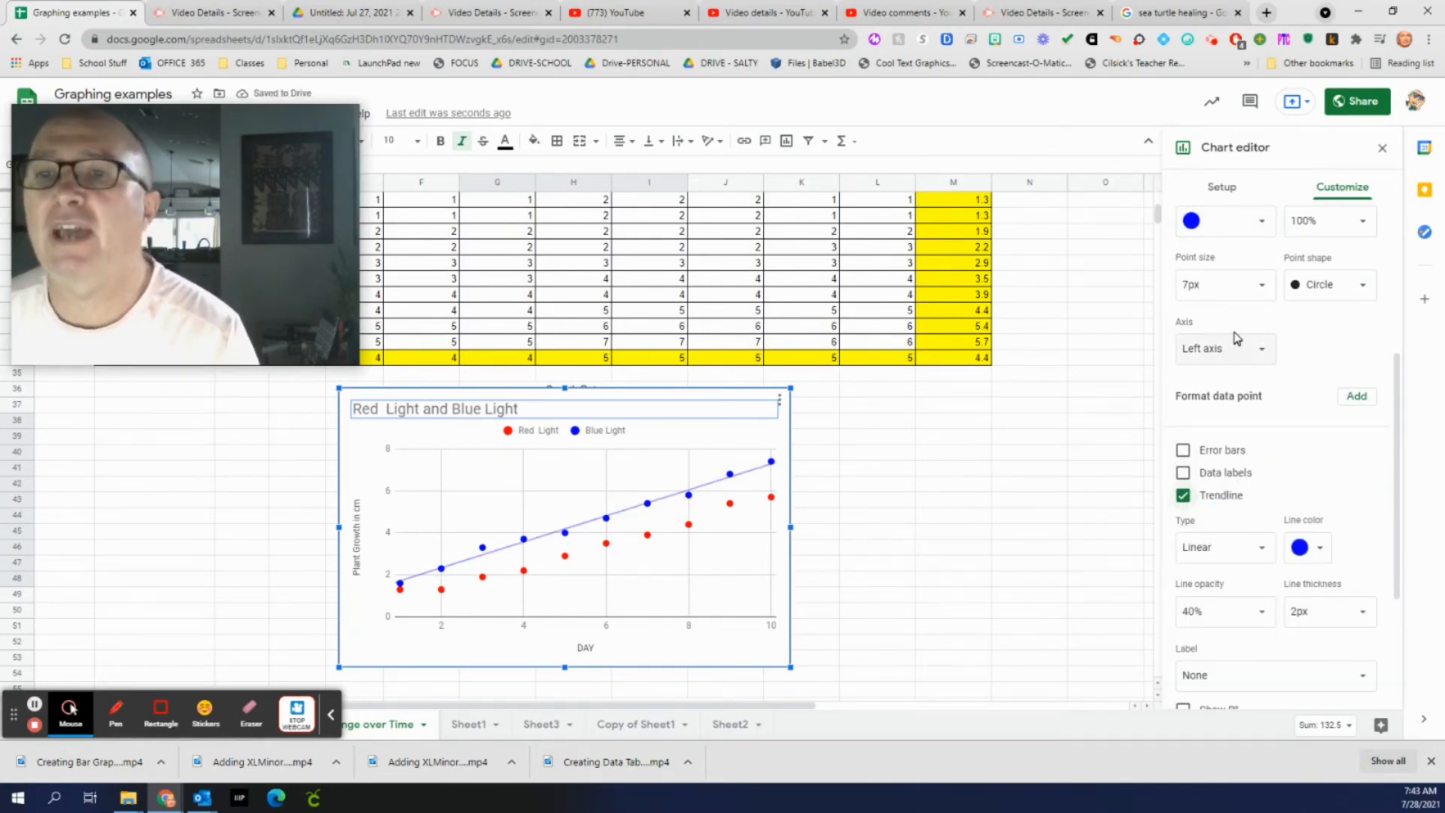
- Apply a trendline to all series of the scatter chart so the Red Light series gets one too
scroll(1236, 335, up, 3)
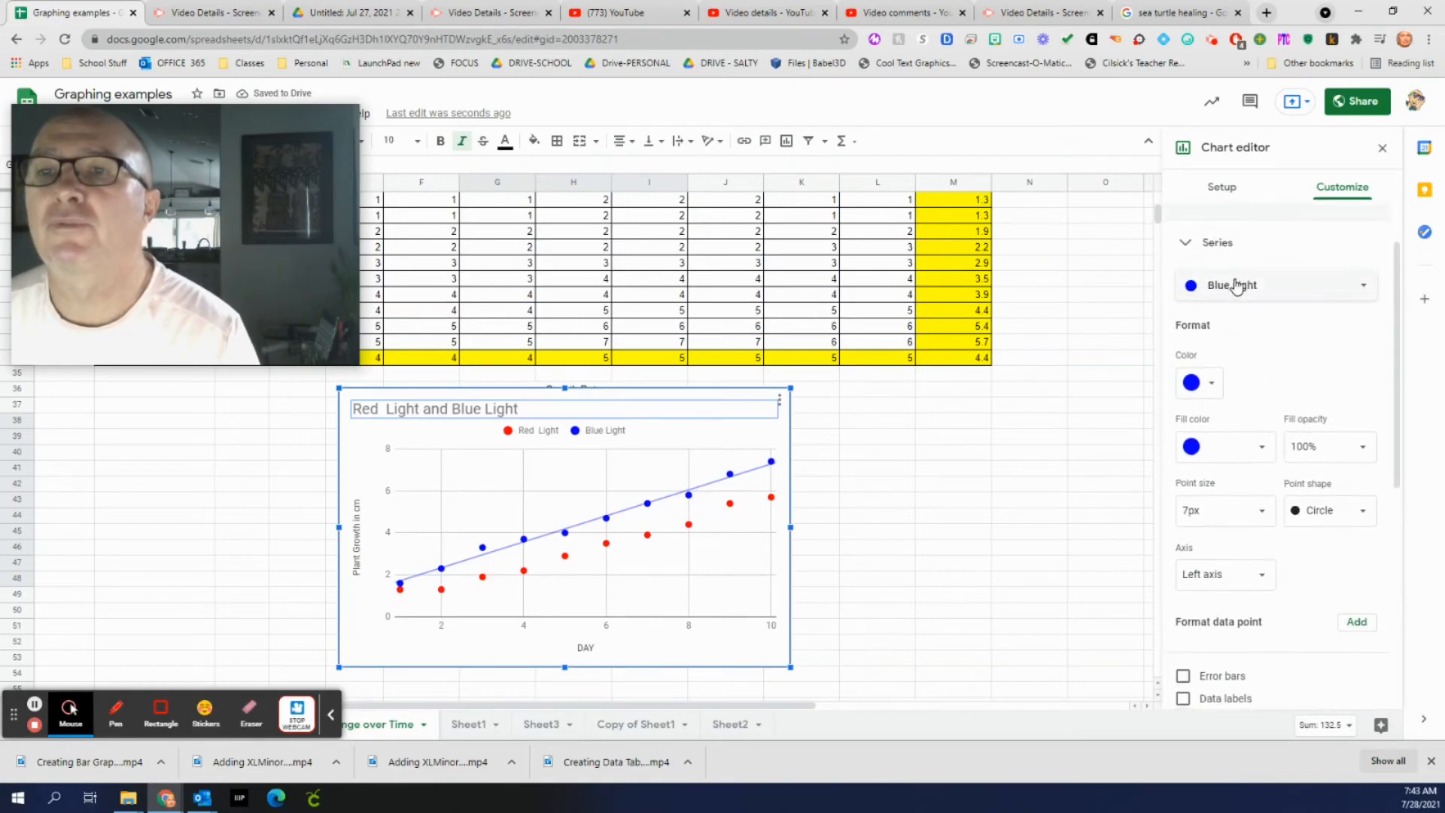
click(1236, 286)
click(1244, 242)
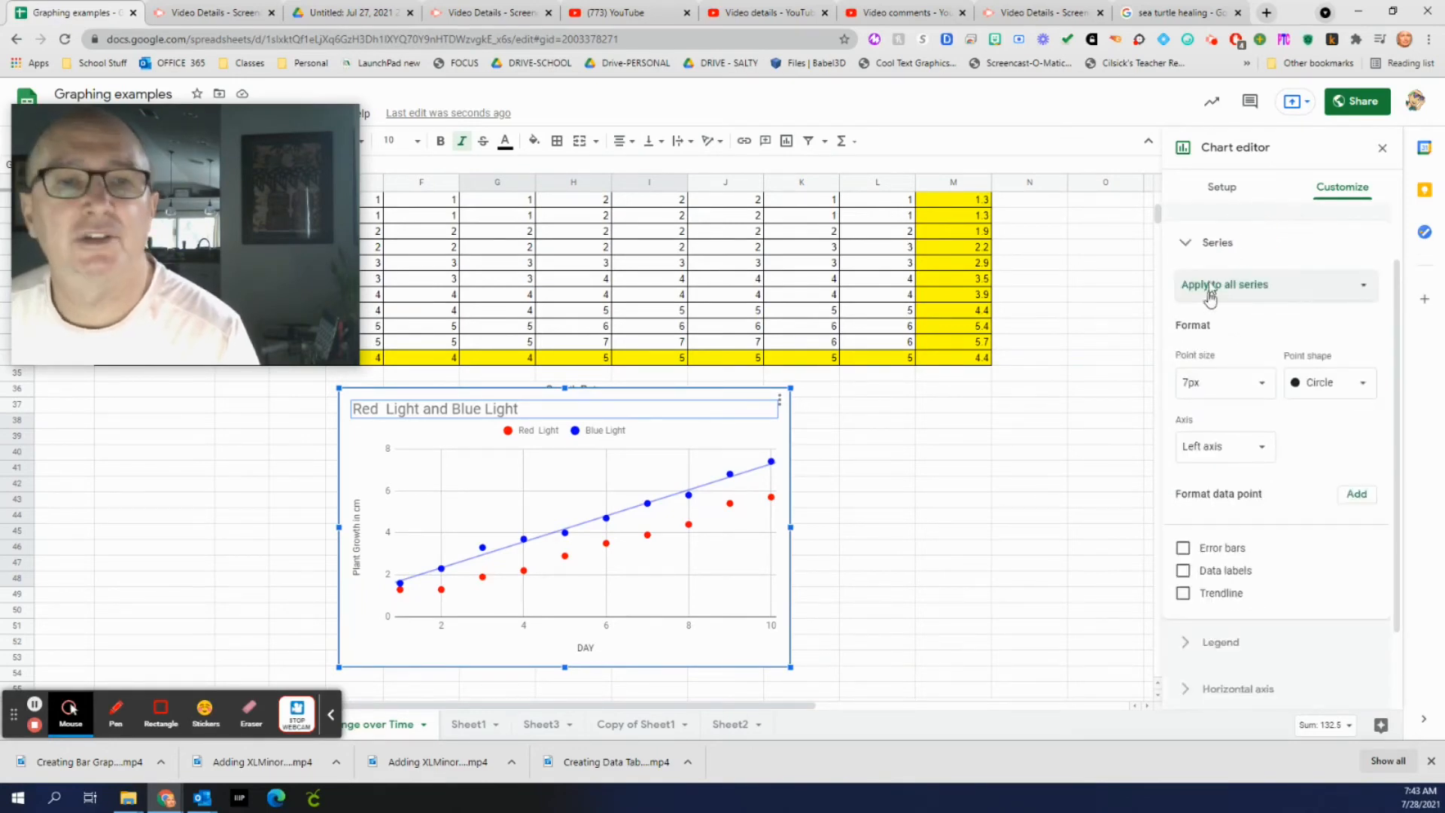
scroll(1242, 498, down, 1)
click(1184, 518)
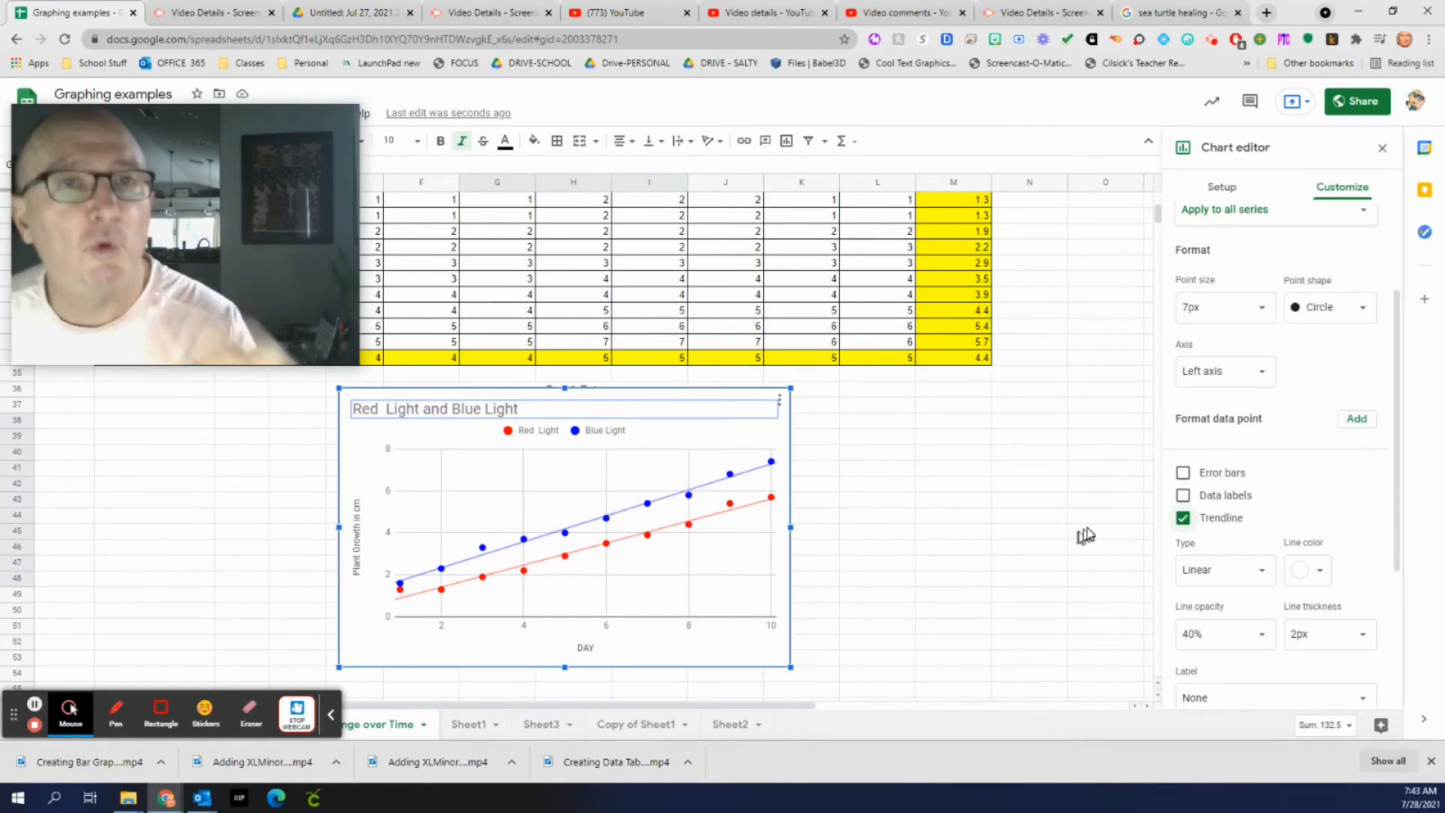
- Show the R² value for the chart's trendlines and move the chart beside the Growth Rate table so its data is uncovered
scroll(1118, 551, down, 2)
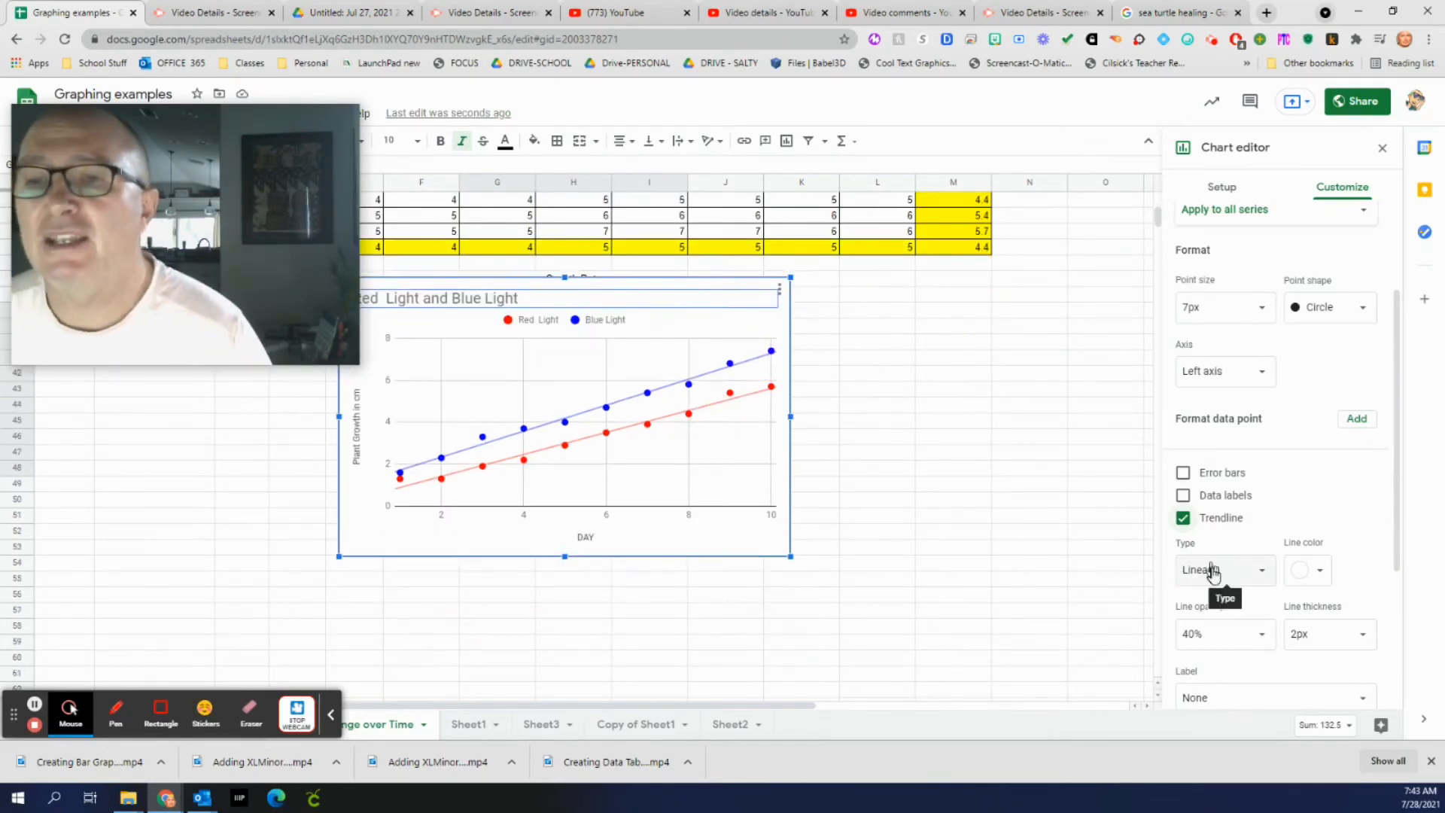
scroll(1221, 602, down, 2)
scroll(1214, 628, down, 1)
click(1185, 584)
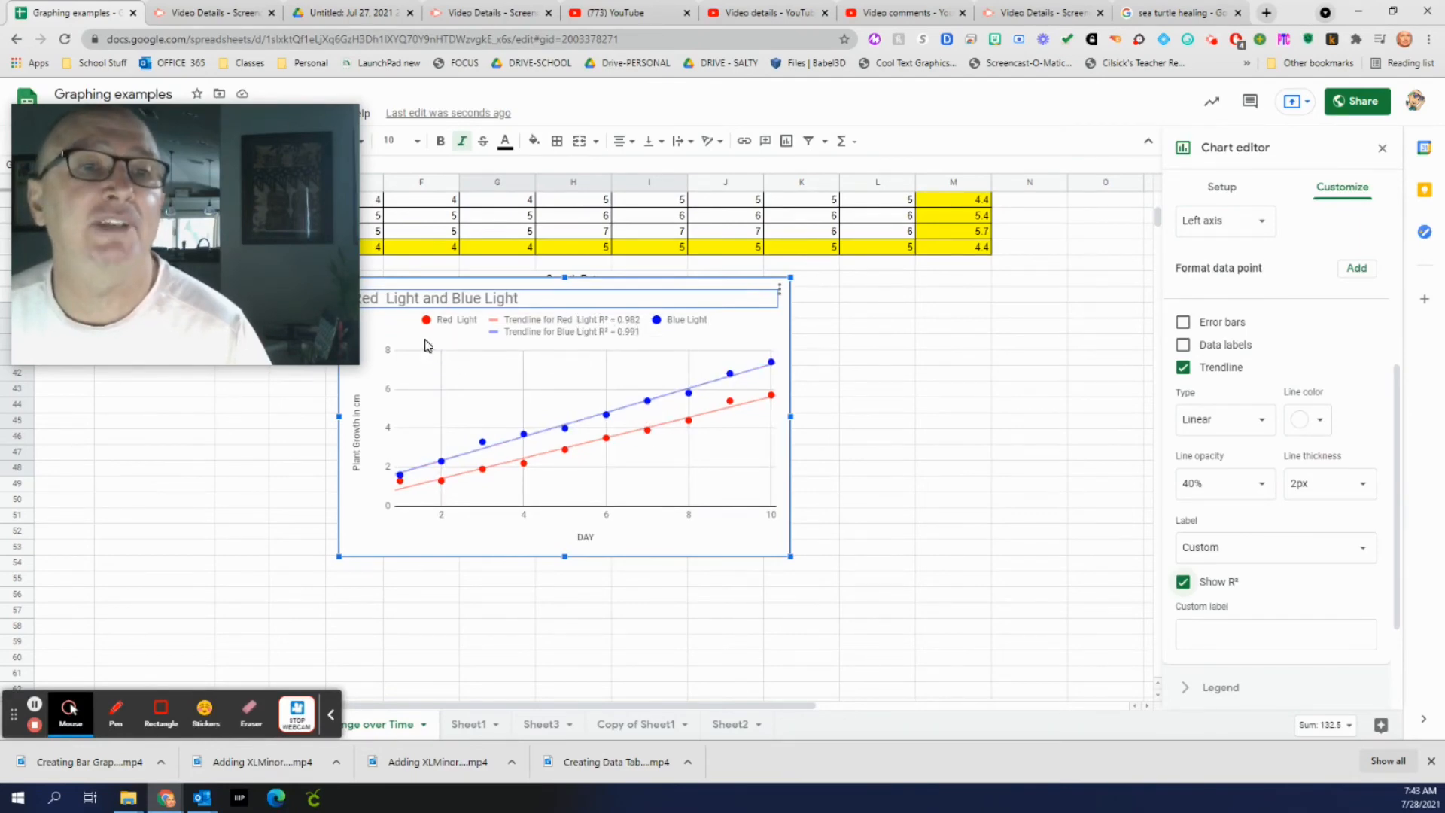
drag(542, 286, 911, 290)
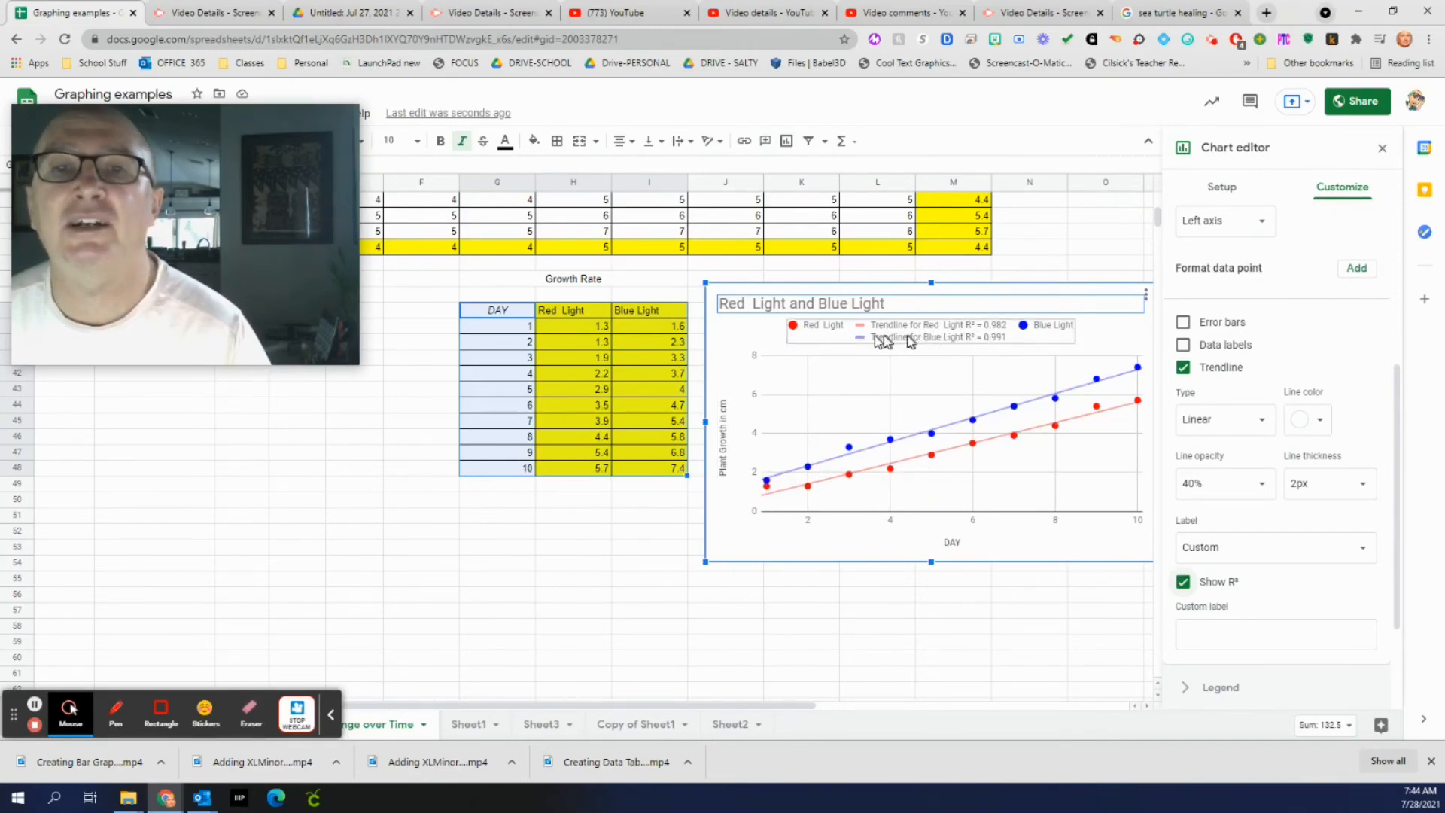
- Overwrite the Red Light values for days 1 to 10 in the Growth Rate table with 4, 1, 9, 2, 8, 9, 4, 3, 6 and 7
click(590, 329)
text(4)
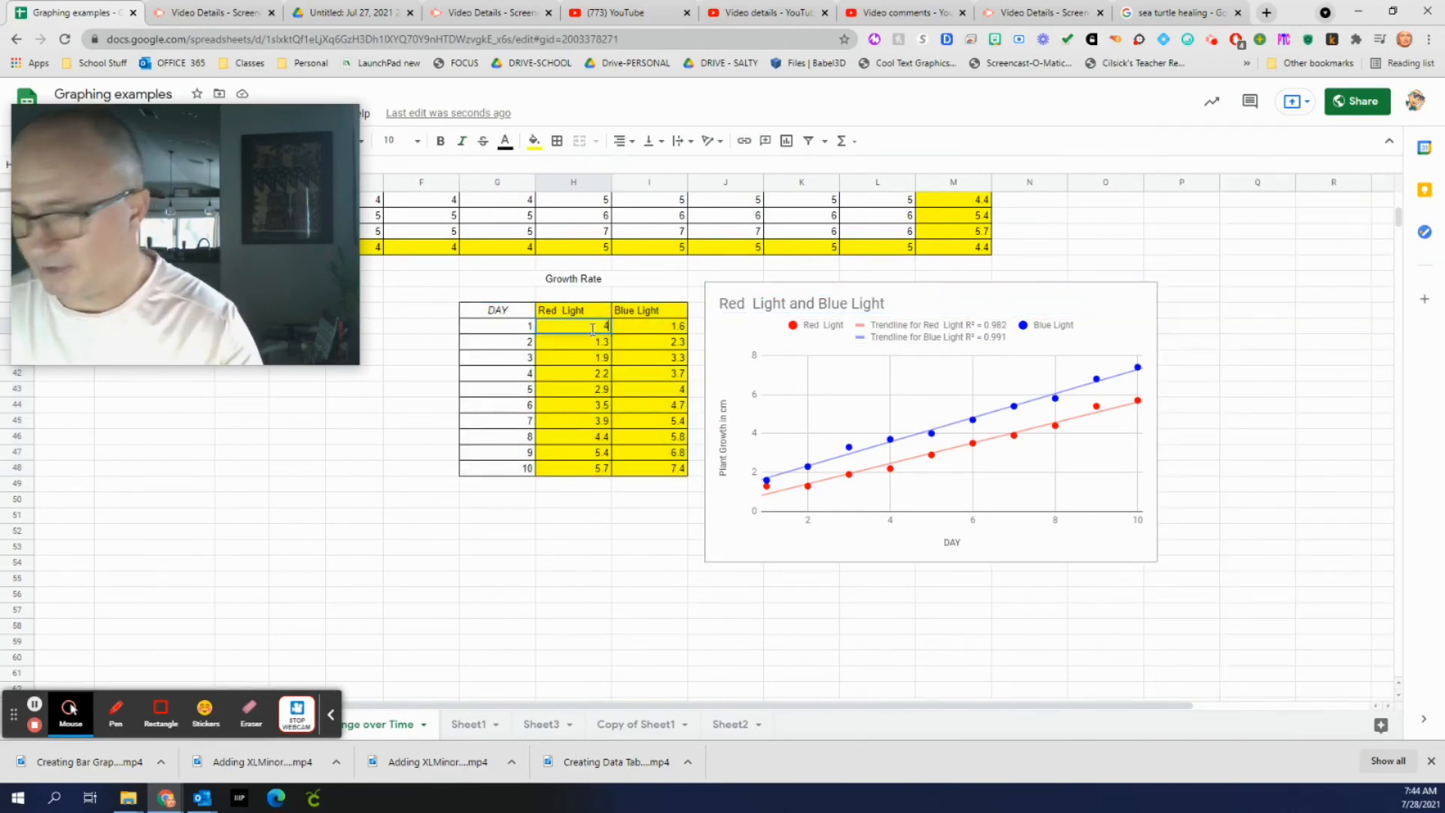
key(Return)
text(1)
key(Return)
text(9)
key(Return)
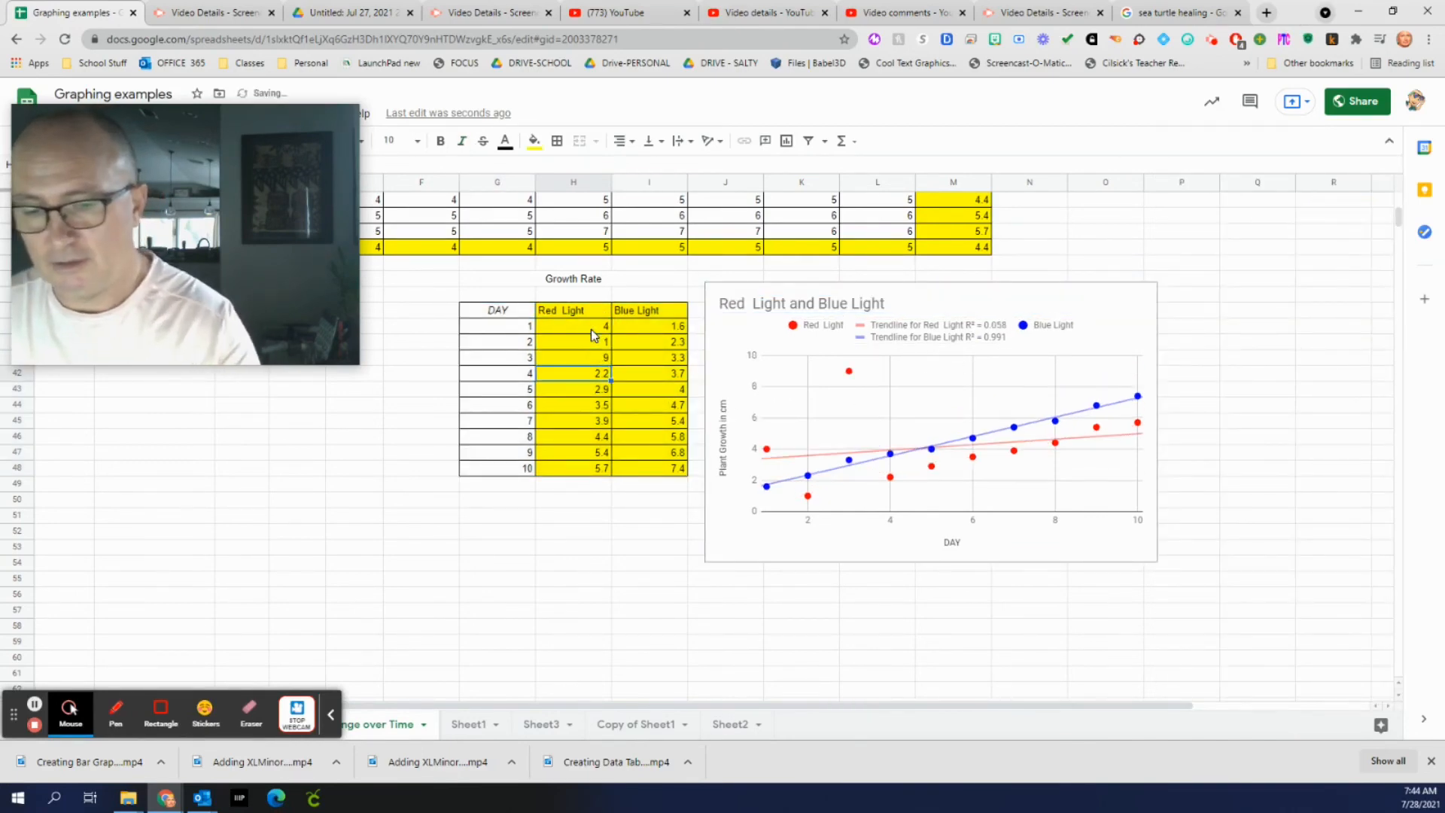
text(2)
key(Return)
text(8)
key(Return)
text(9)
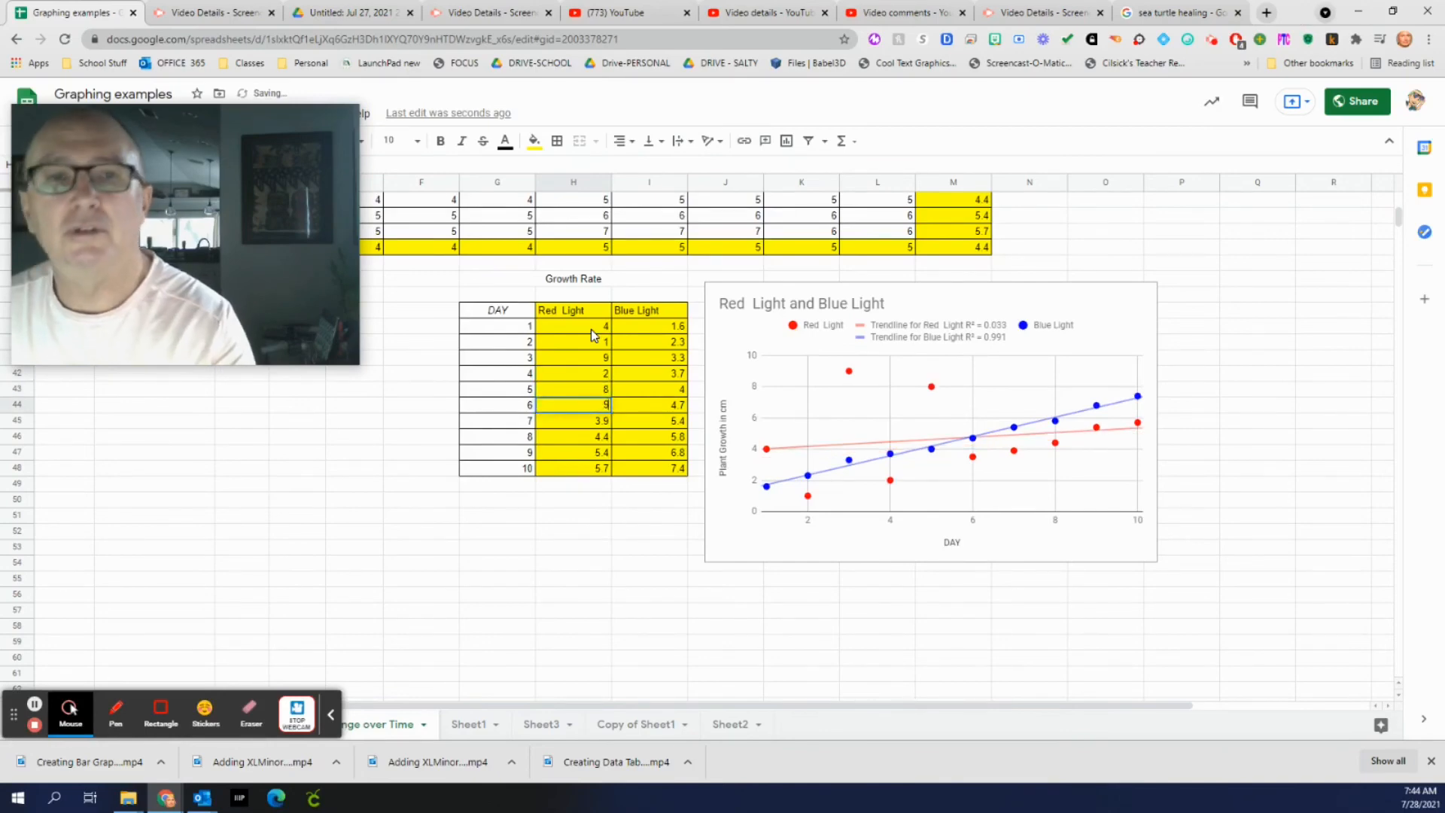
key(Return)
text(4)
key(Return)
text(3)
key(Return)
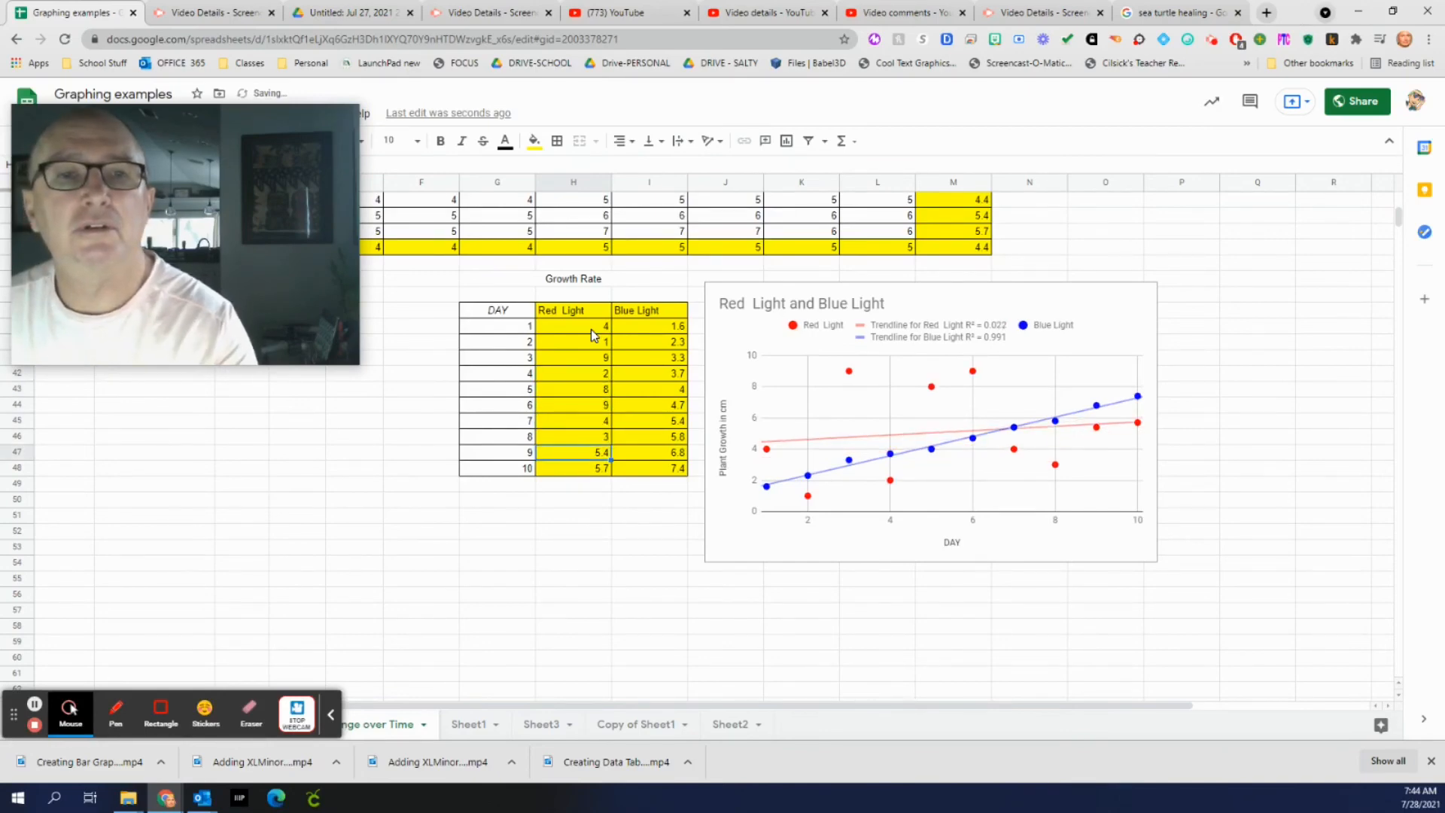
text(6)
key(Return)
text(7)
key(Return)
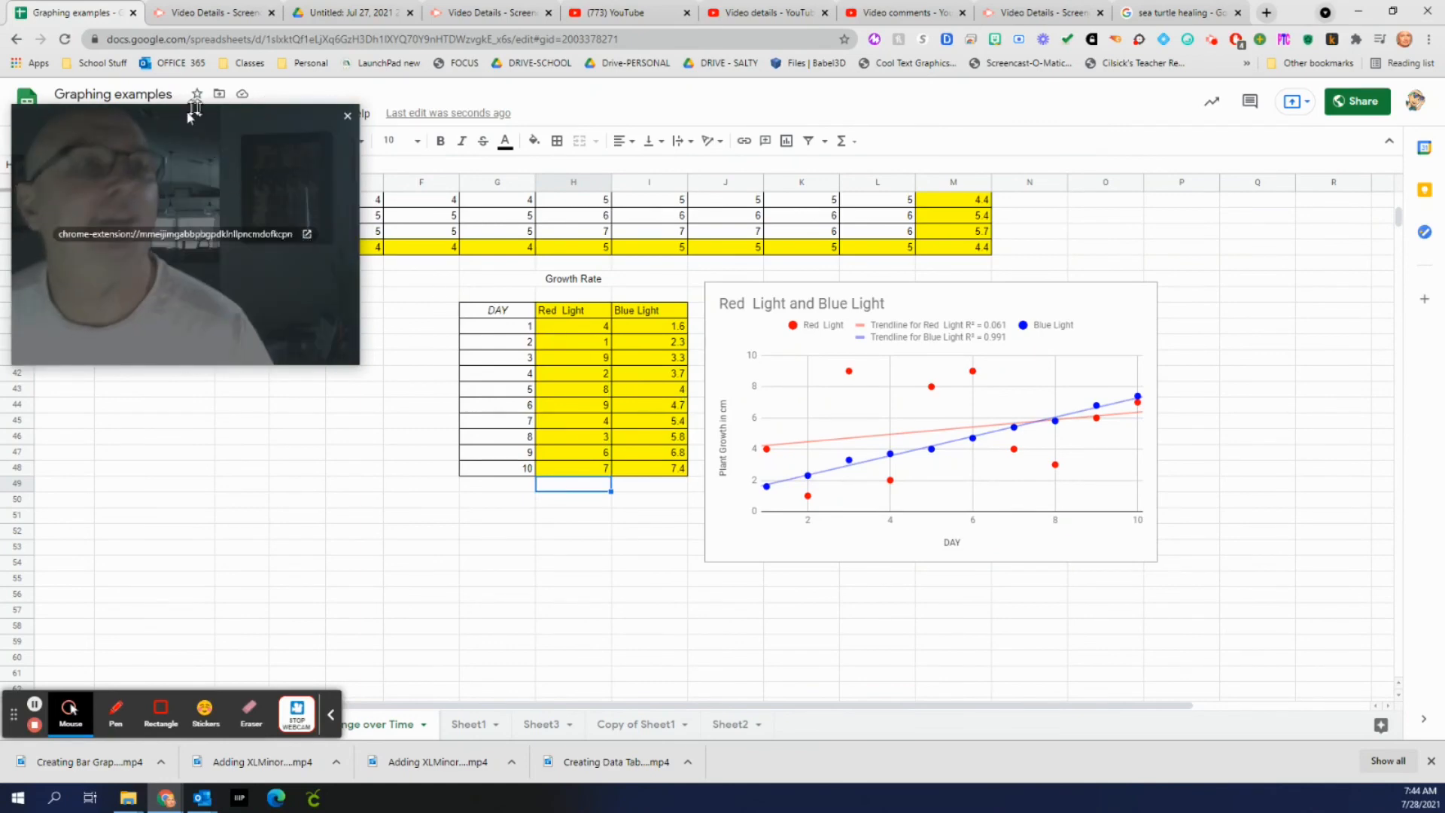
- Undo all ten changes to the Red Light values in the Growth Rate table
drag(189, 116, 209, 271)
click(31, 141)
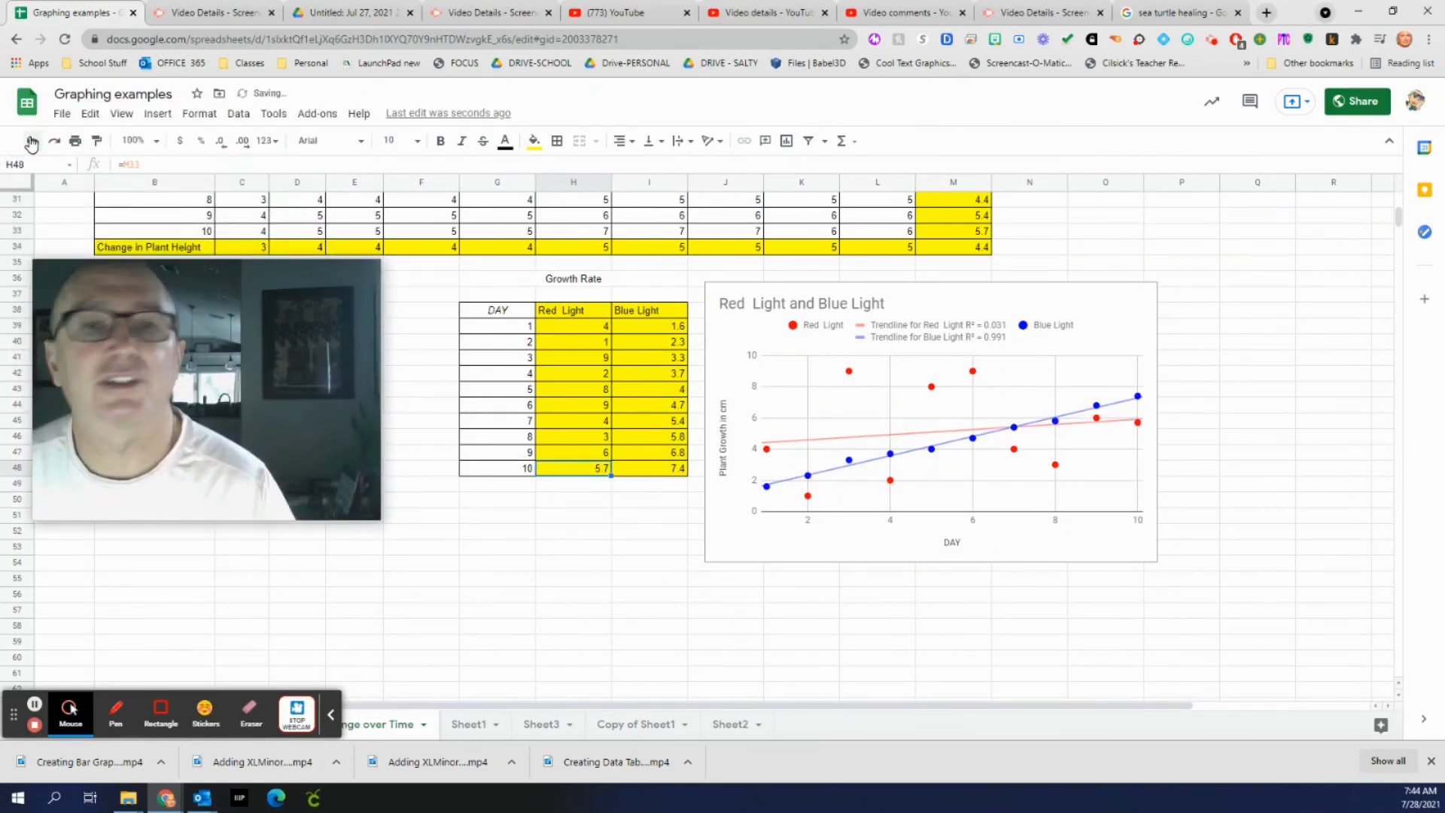
click(31, 140)
click(31, 141)
click(31, 141)
click(31, 140)
click(31, 141)
click(31, 141)
click(31, 141)
click(31, 140)
click(31, 141)
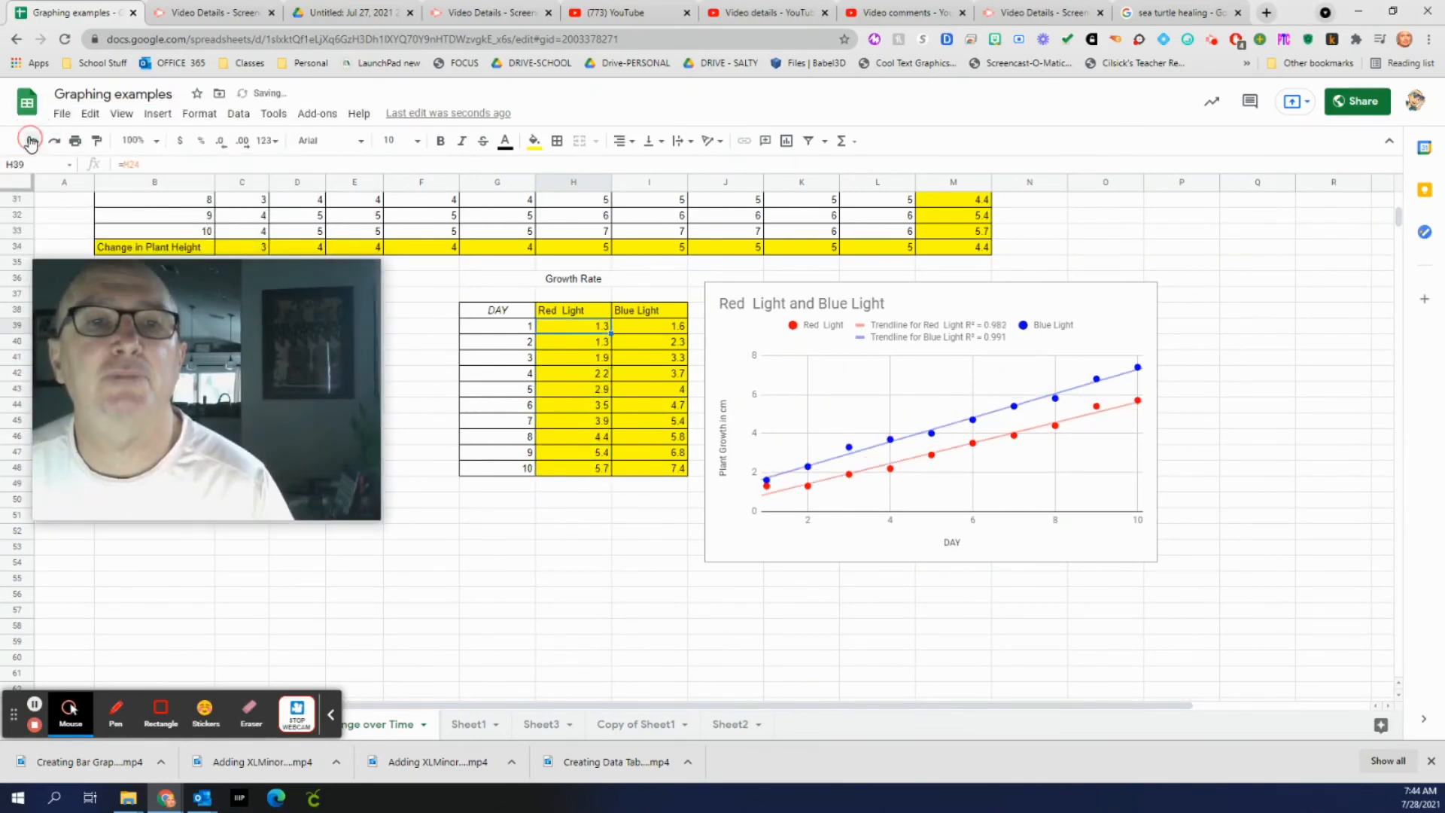